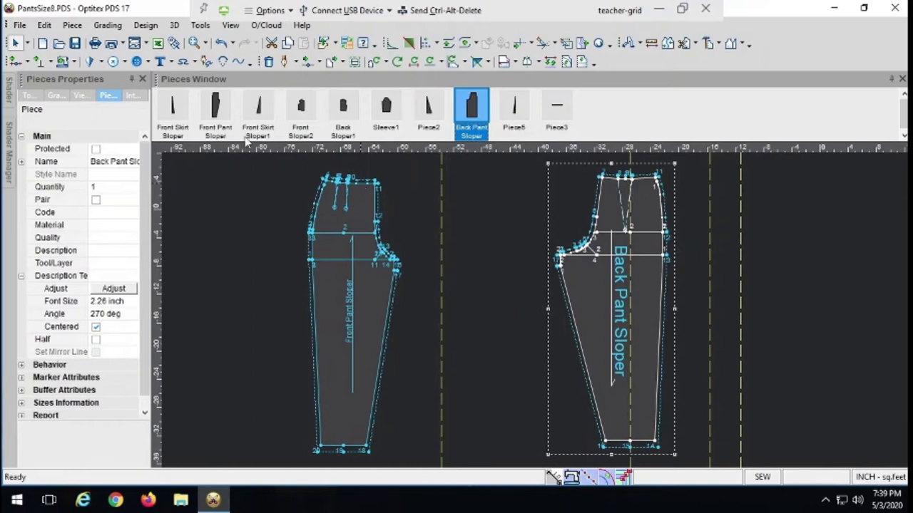
Turn on protection for the Front Pant Sloper piece
{"action": "left_click", "coordinate": [204, 44]}
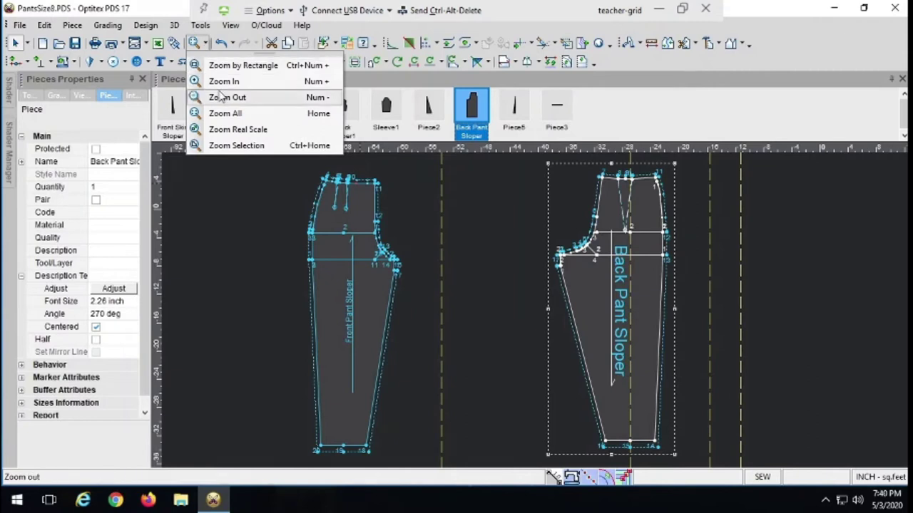
{"action": "left_click", "coordinate": [218, 69]}
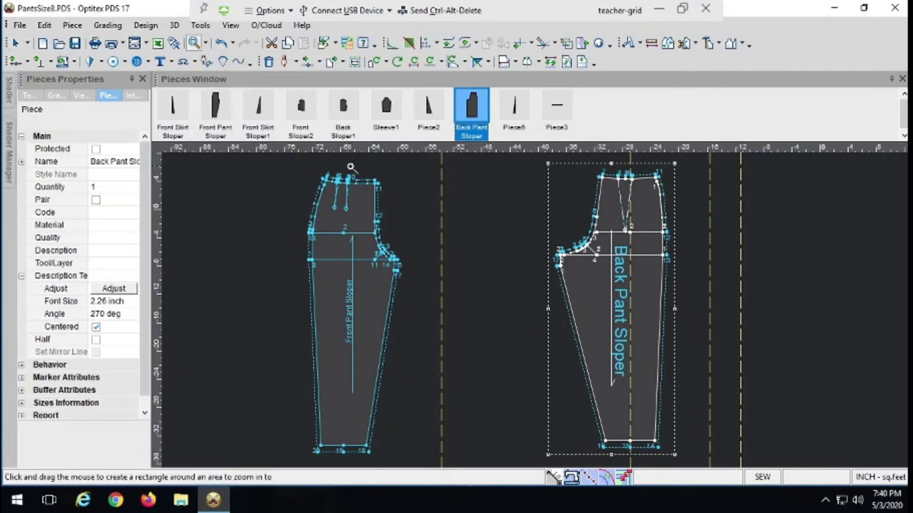
{"action": "left_click_drag", "start_coordinate": [348, 166], "coordinate": [418, 280]}
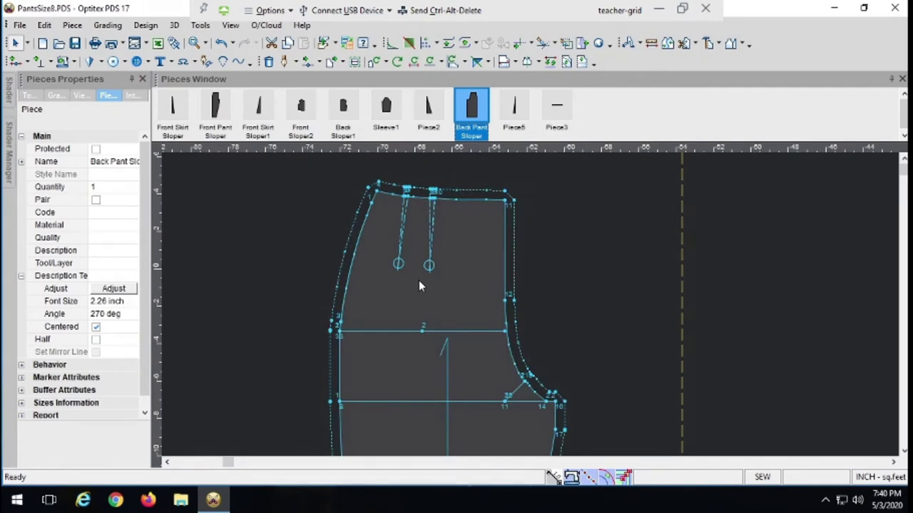
{"action": "left_click", "coordinate": [16, 43]}
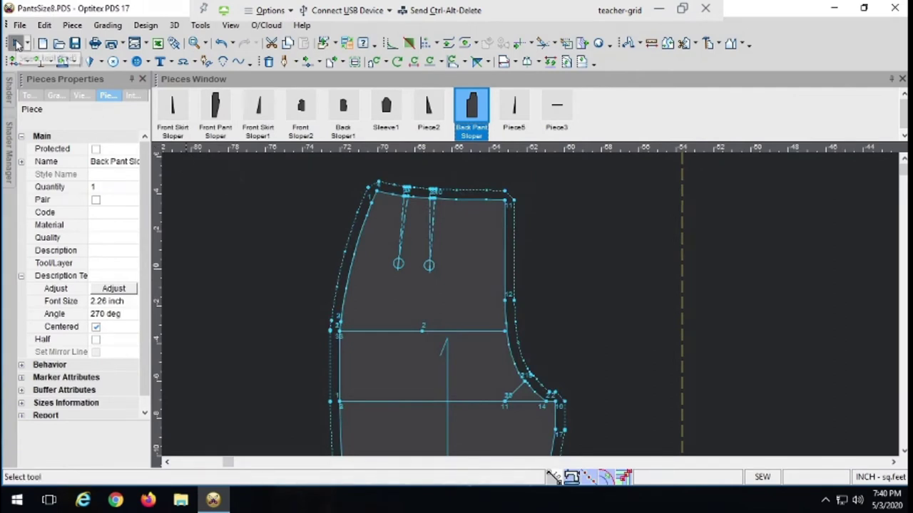
{"action": "left_click", "coordinate": [391, 314]}
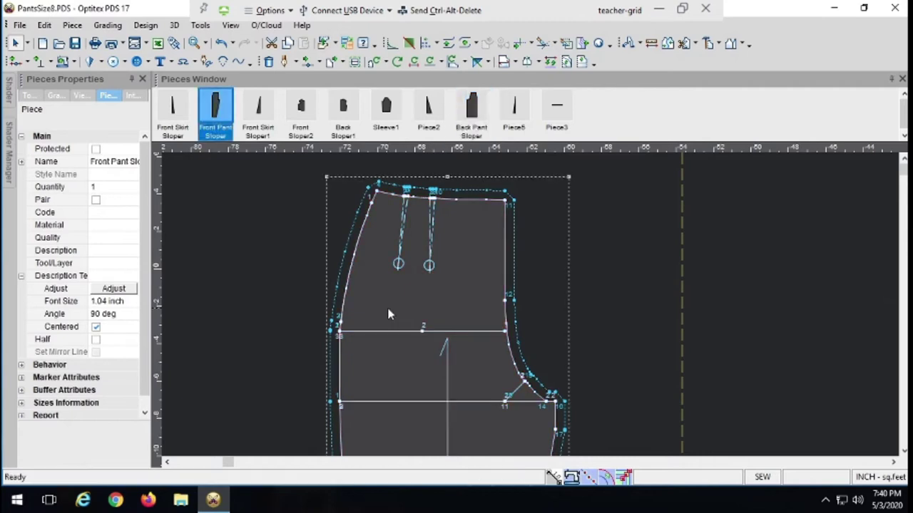
{"action": "left_click", "coordinate": [96, 149]}
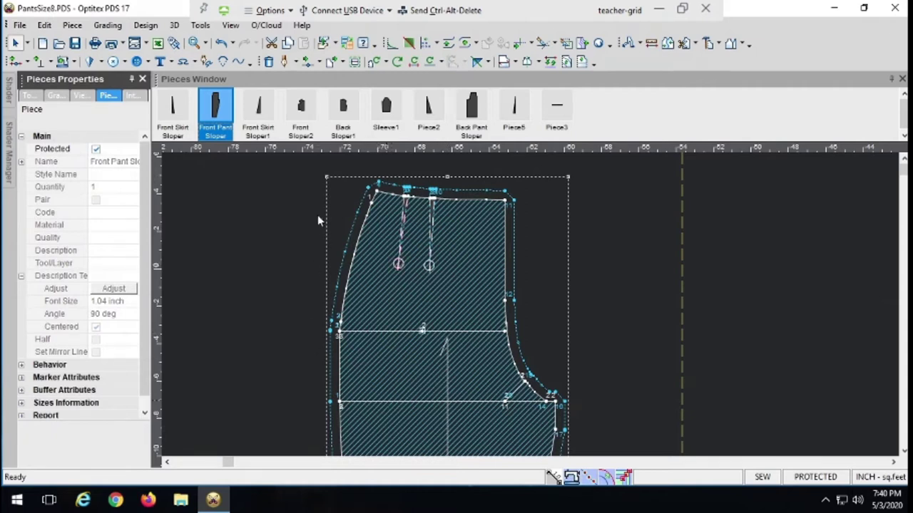
Draft a fly-shaped outline about 1.8 inches wide from the front crotch curve to the waistline, keeping the sloper protected and adding a waistline point
{"action": "left_click", "coordinate": [284, 62]}
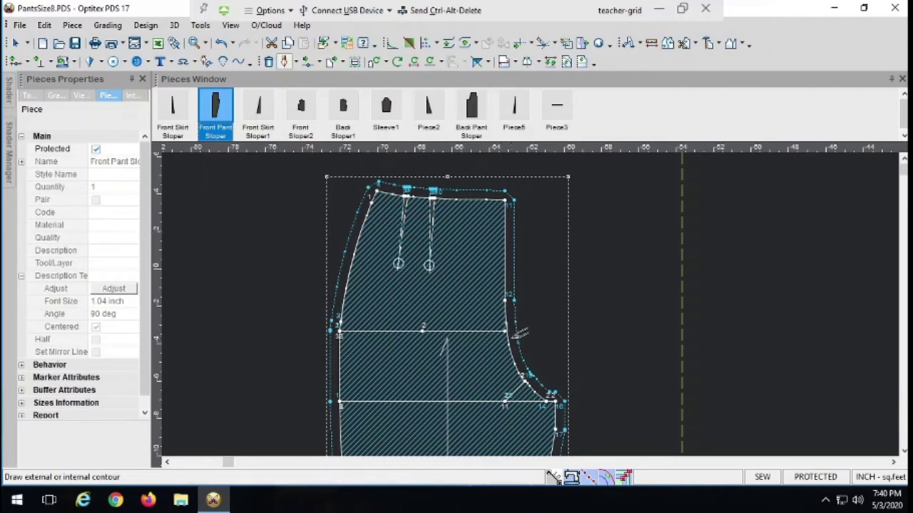
{"action": "left_click", "coordinate": [514, 346]}
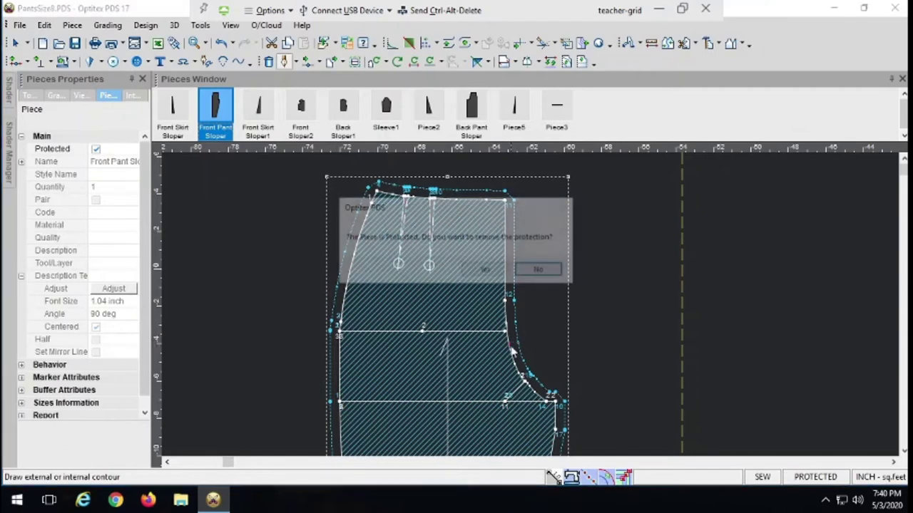
{"action": "left_click", "coordinate": [540, 271]}
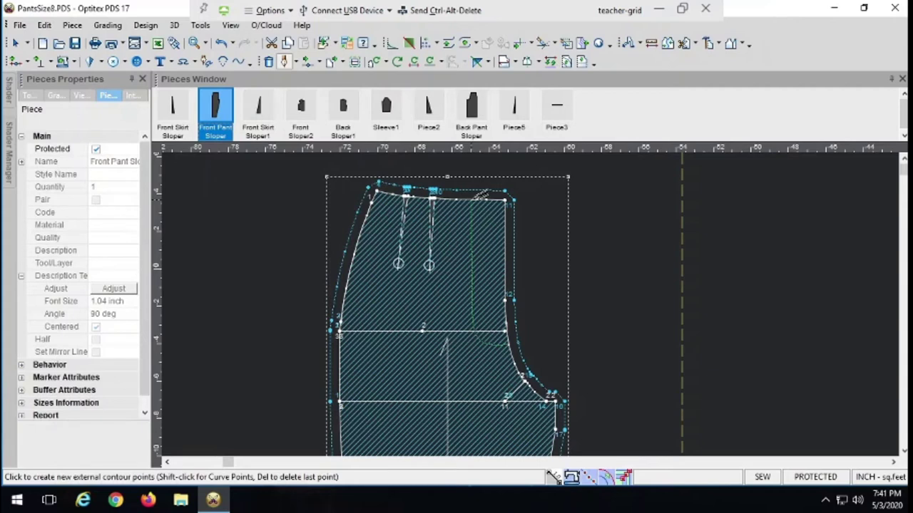
{"action": "left_click", "coordinate": [482, 194]}
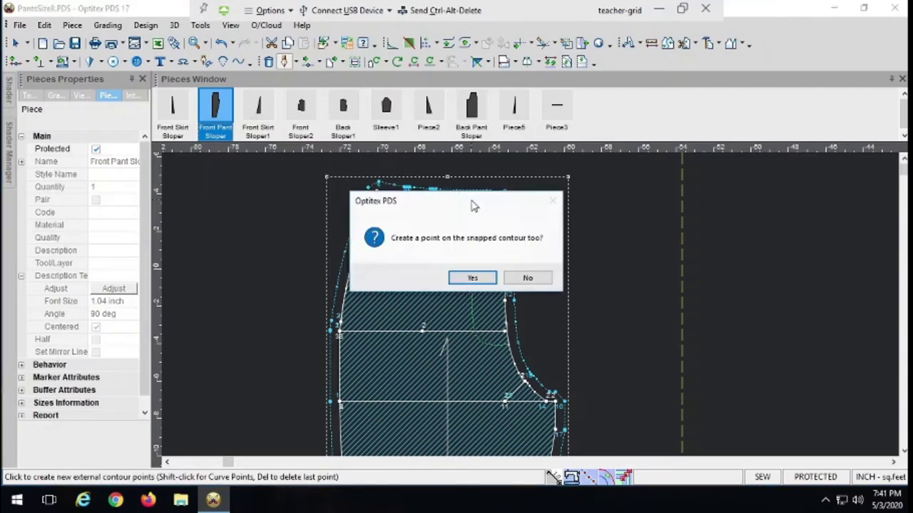
{"action": "left_click", "coordinate": [479, 282]}
{"action": "right_click", "coordinate": [589, 194]}
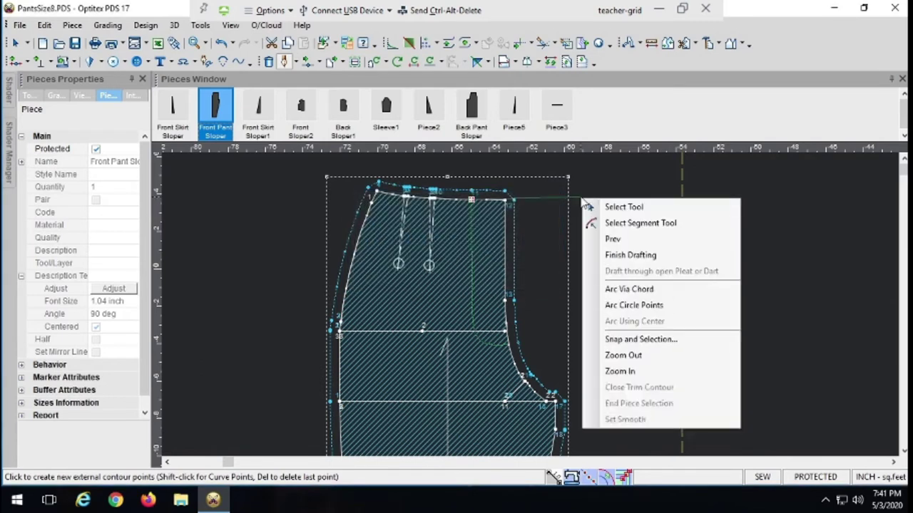
{"action": "left_click", "coordinate": [634, 254]}
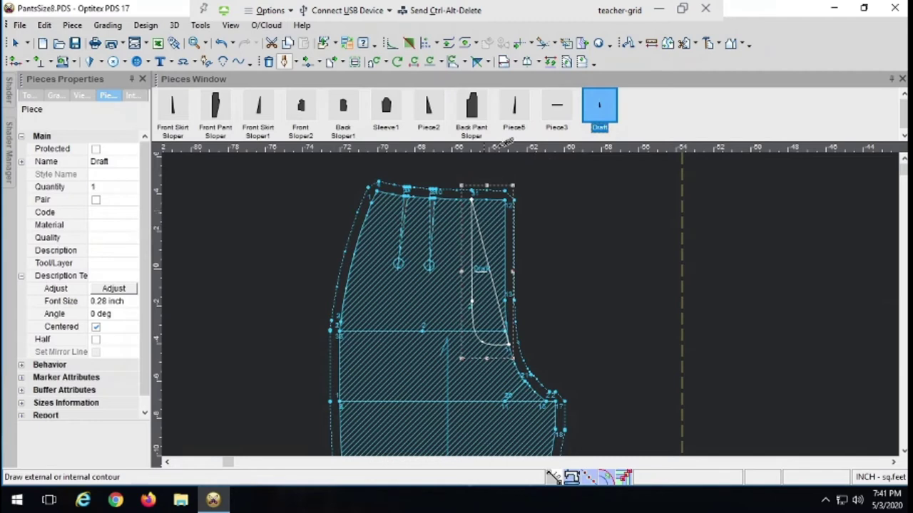
Measure the distance from the draft's long vertical edge to the sloper's center front at two heights
{"action": "left_click", "coordinate": [652, 44]}
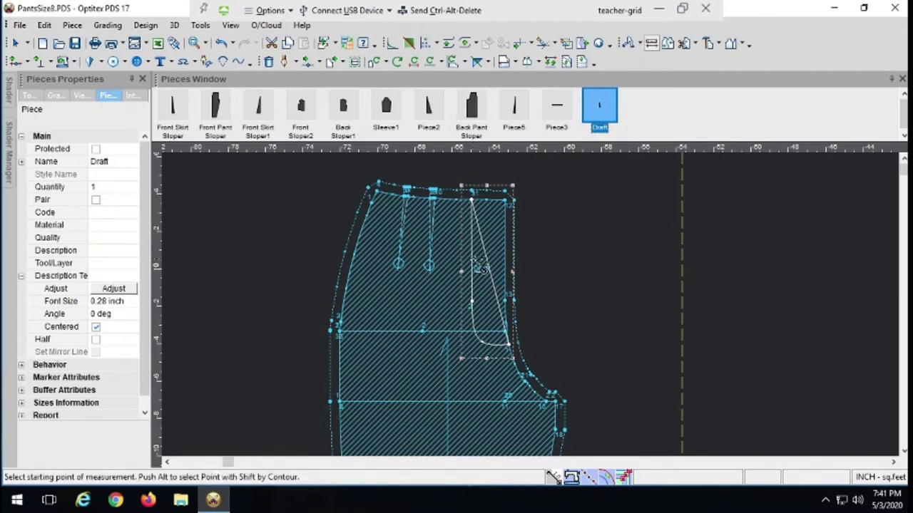
{"action": "left_click", "coordinate": [482, 266]}
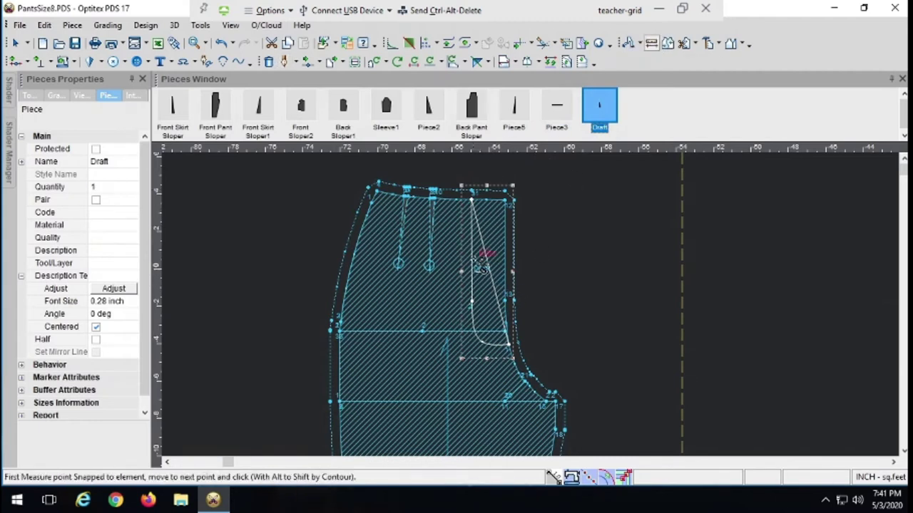
{"action": "left_click", "coordinate": [515, 265]}
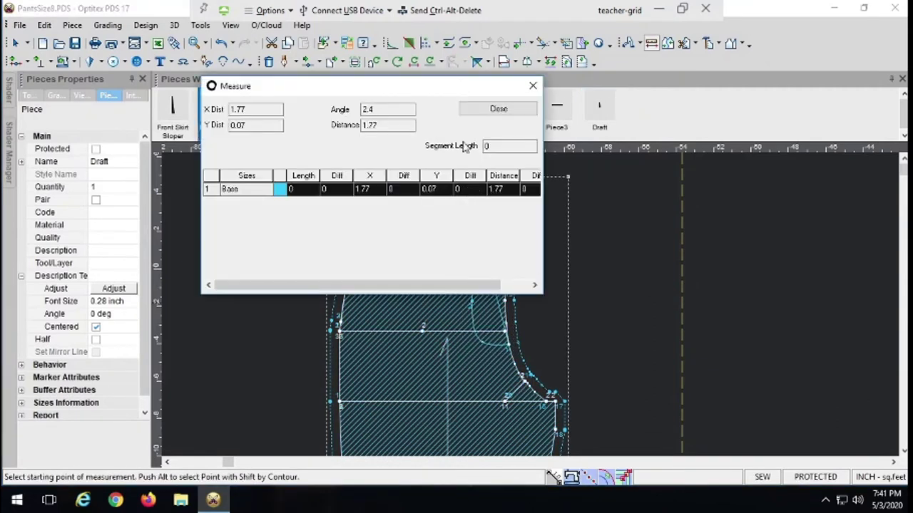
{"action": "left_click", "coordinate": [472, 111]}
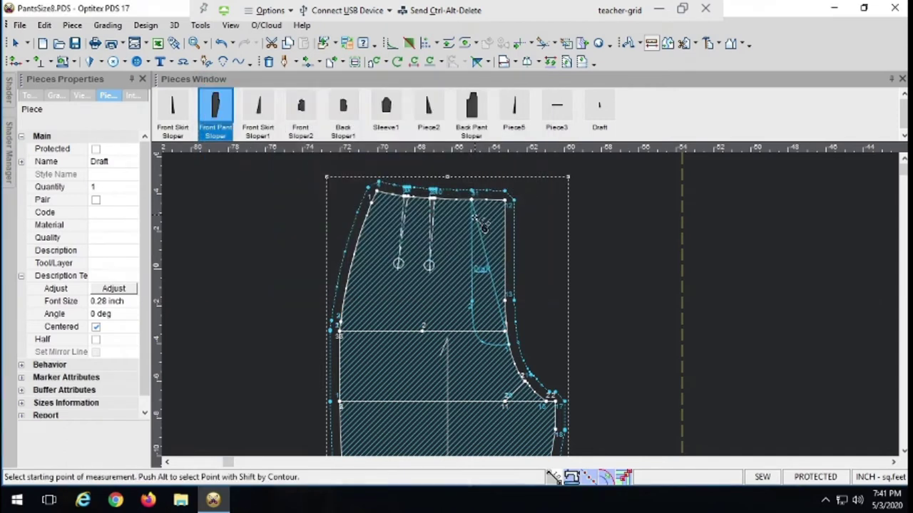
{"action": "left_click", "coordinate": [481, 226]}
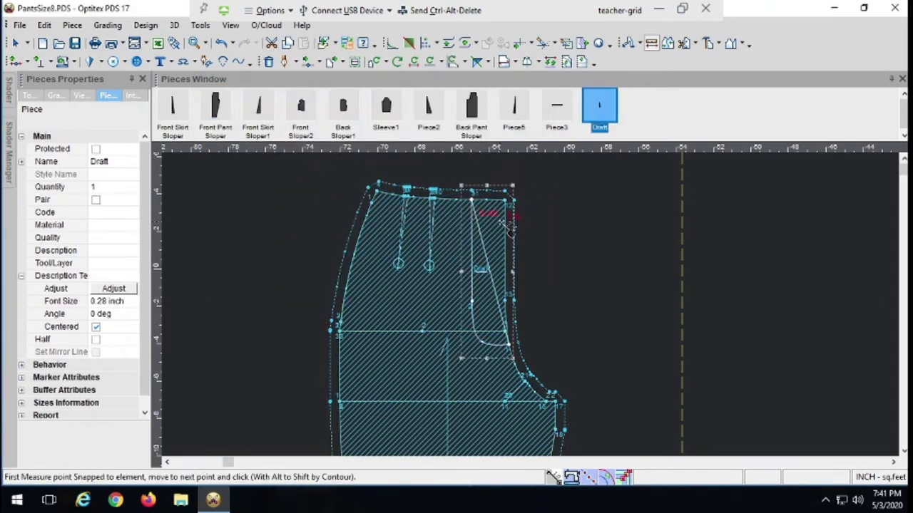
{"action": "left_click", "coordinate": [507, 216]}
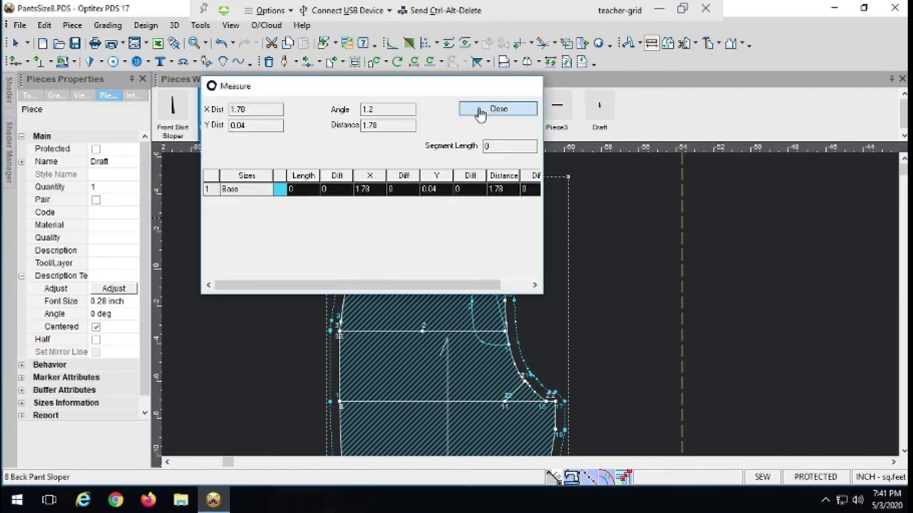
{"action": "left_click", "coordinate": [480, 111]}
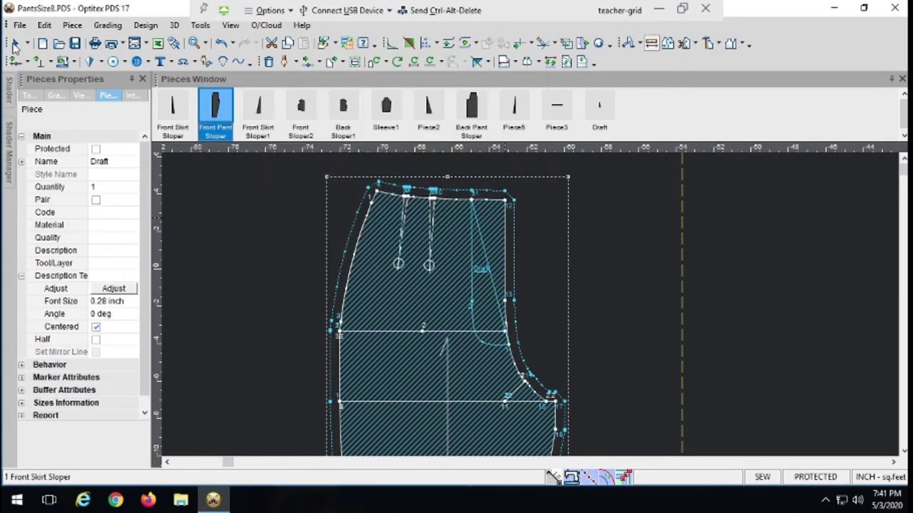
Clear the drafted fly piece from the working area
{"action": "left_click", "coordinate": [14, 43]}
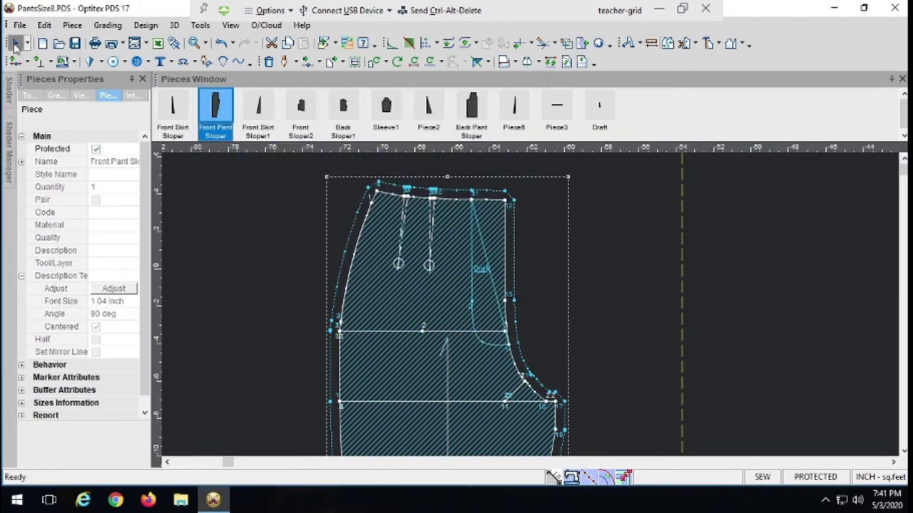
{"action": "left_click", "coordinate": [481, 246]}
{"action": "left_click", "coordinate": [482, 246]}
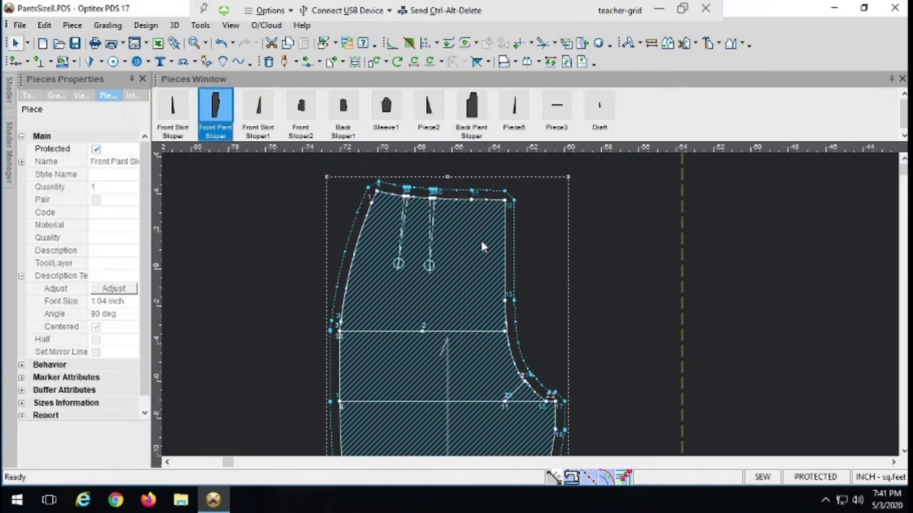
Redraft the fly outline, about 1.8 inches wide at the waist, closing it along the waistline and center front without removing the sloper's protection
{"action": "left_click", "coordinate": [284, 61]}
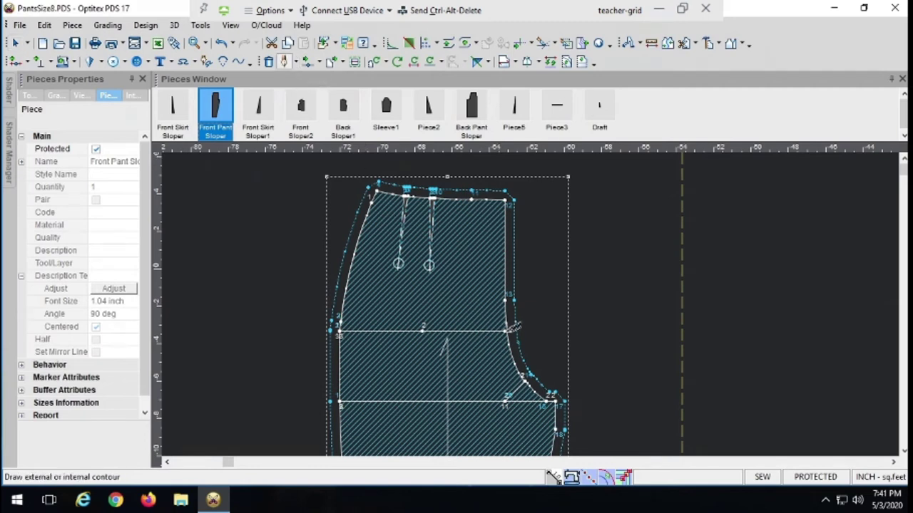
{"action": "left_click", "coordinate": [486, 344]}
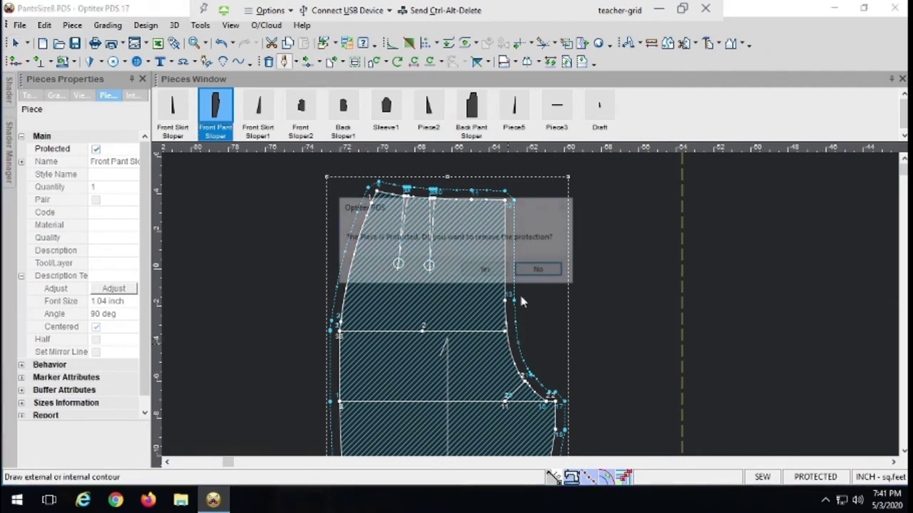
{"action": "left_click", "coordinate": [539, 269]}
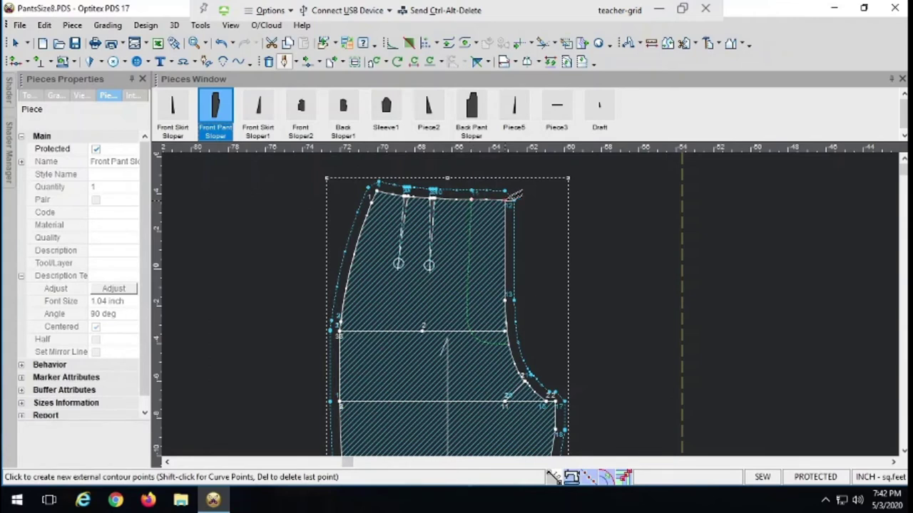
{"action": "left_click", "coordinate": [508, 200]}
{"action": "left_click", "coordinate": [507, 295]}
{"action": "right_click", "coordinate": [518, 338]}
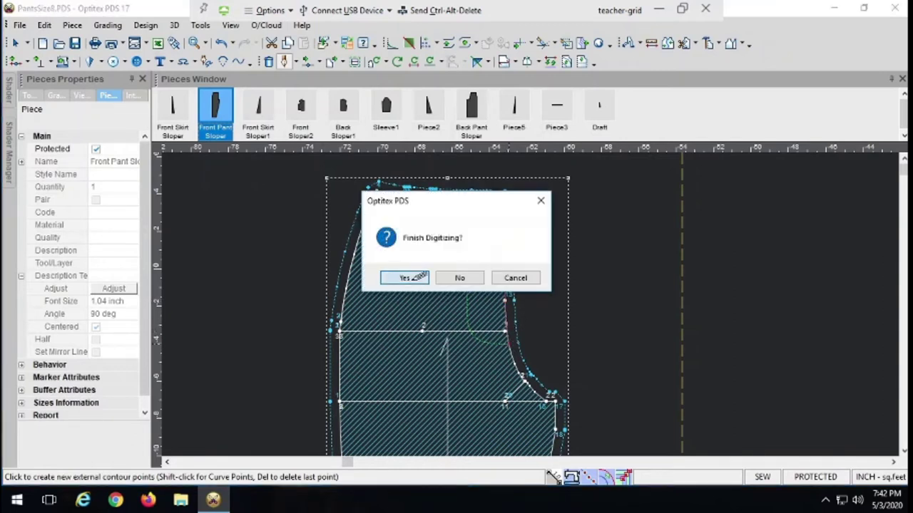
{"action": "left_click", "coordinate": [404, 277]}
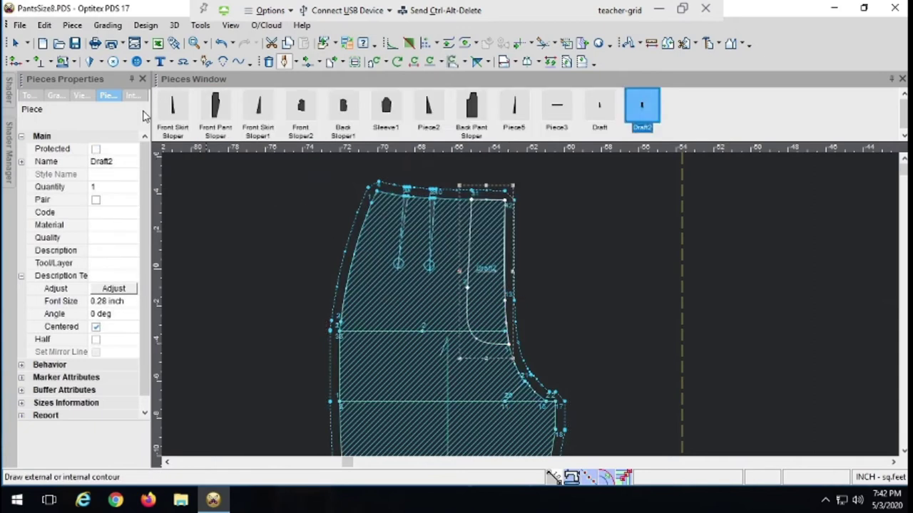
Move the new fly piece clear of the front sloper and align its baseline upward along the straight center front edge
{"action": "left_click", "coordinate": [15, 43]}
{"action": "left_click_drag", "start_coordinate": [492, 224], "coordinate": [610, 241]}
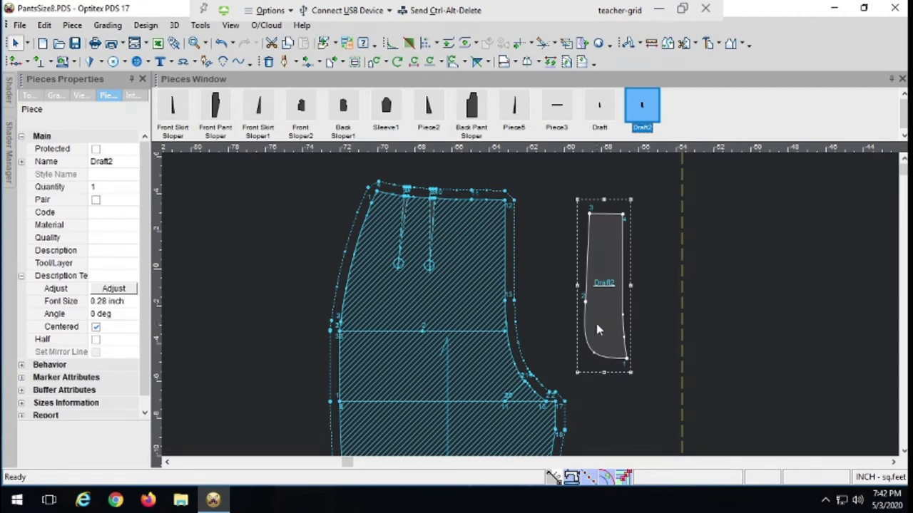
{"action": "key", "text": "b"}
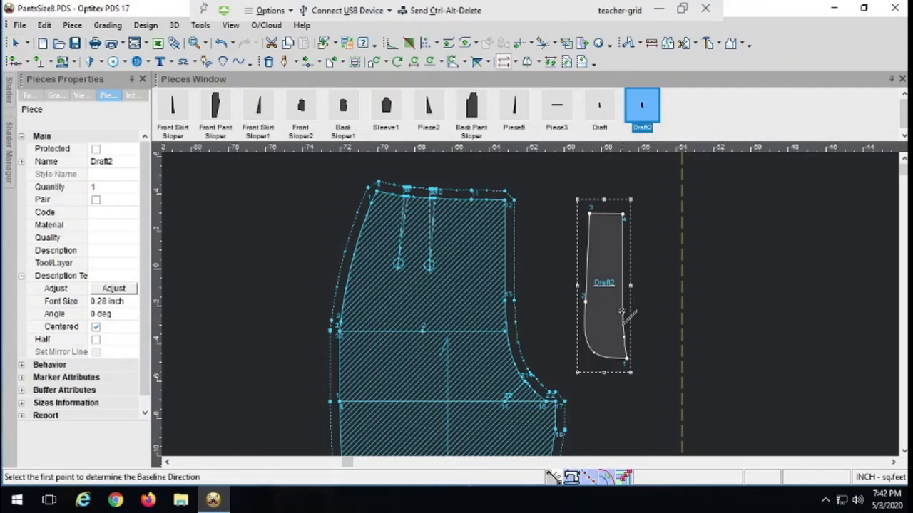
{"action": "left_click", "coordinate": [622, 312]}
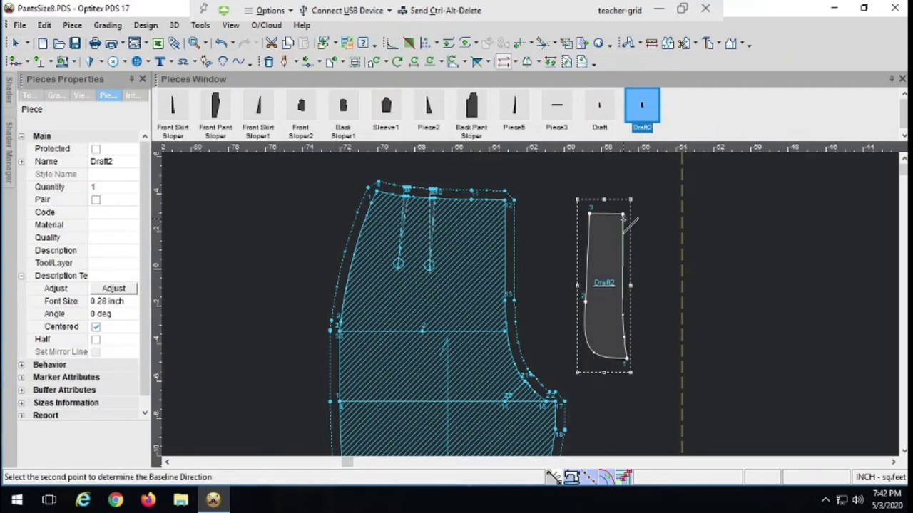
{"action": "left_click", "coordinate": [625, 222]}
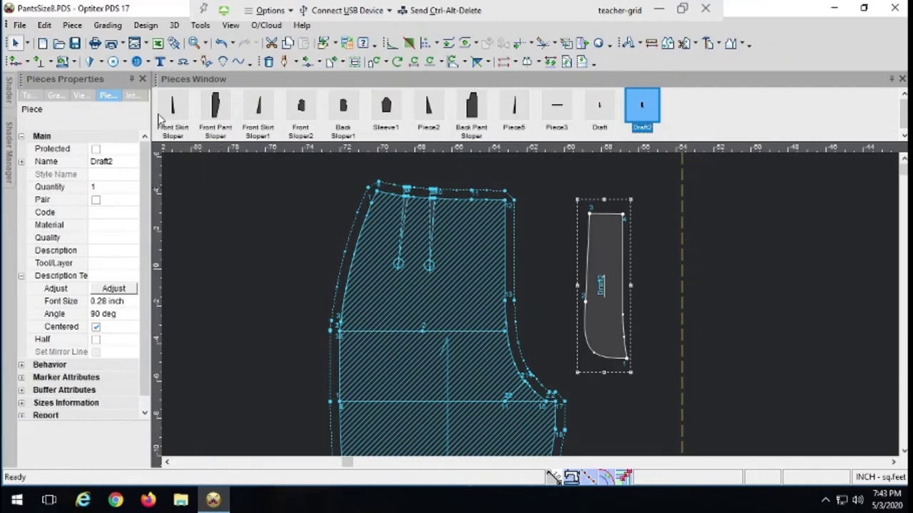
Measure the width of the fly piece's top edge between points 3 and 4
{"action": "left_click", "coordinate": [193, 43]}
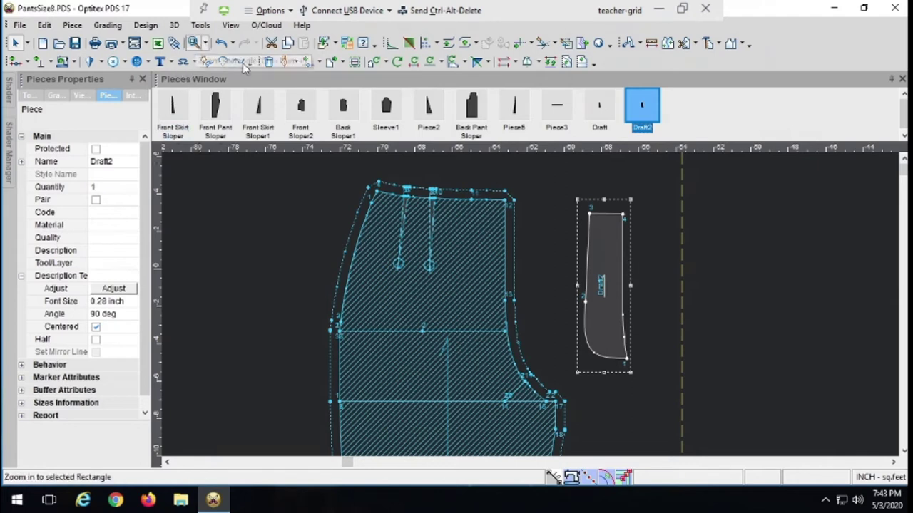
{"action": "left_click_drag", "start_coordinate": [556, 190], "coordinate": [652, 391]}
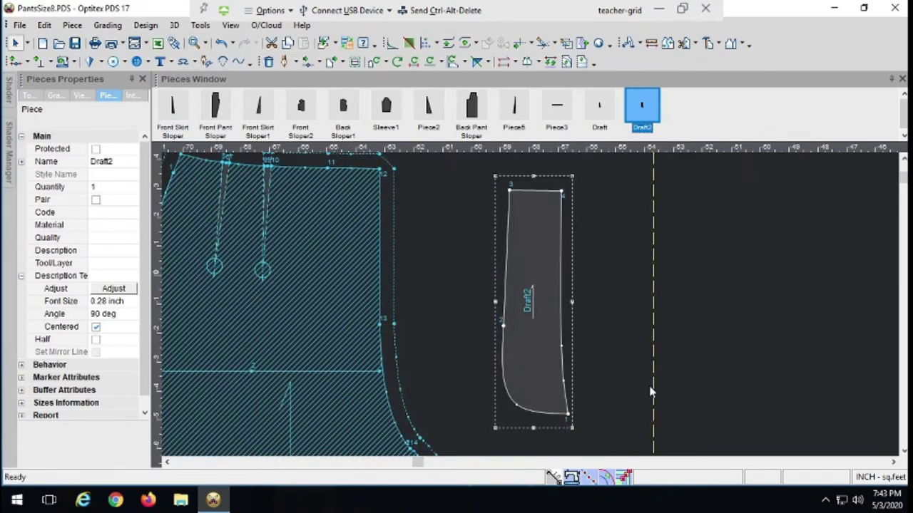
{"action": "left_click", "coordinate": [651, 45]}
{"action": "left_click", "coordinate": [515, 196]}
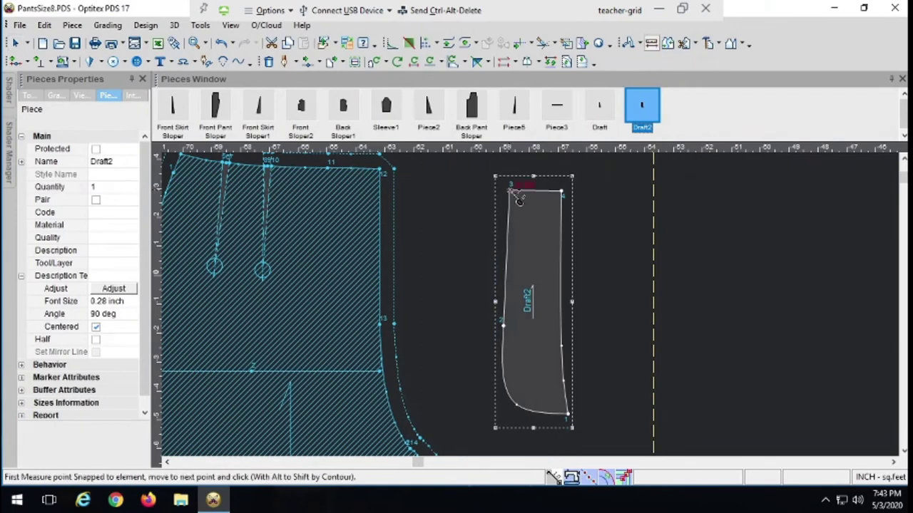
{"action": "left_click", "coordinate": [564, 194]}
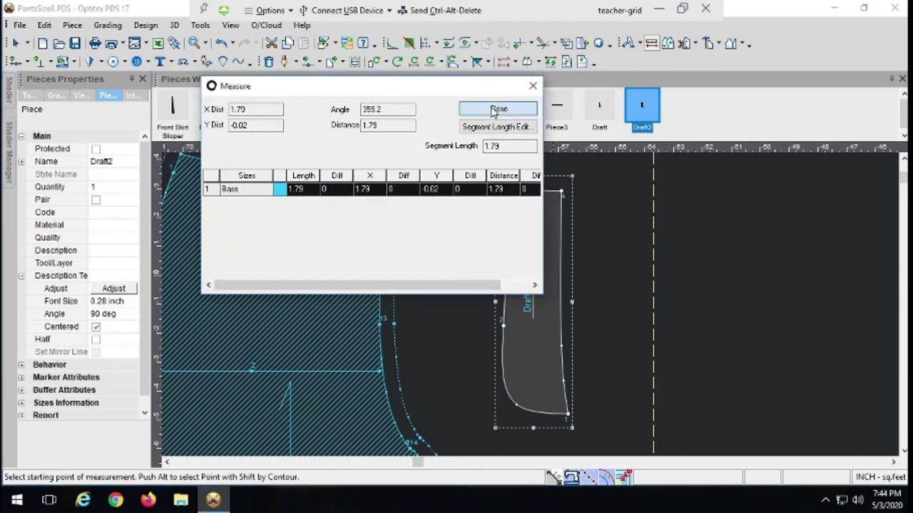
{"action": "left_click", "coordinate": [497, 109]}
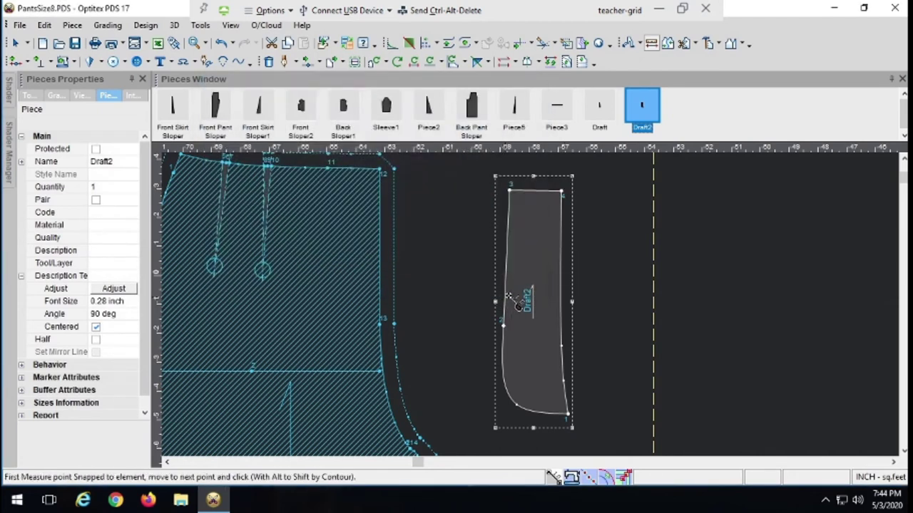
Measure straight across the fly piece at mid-height, from the outer edge above point 2 to the center front edge
{"action": "left_click", "coordinate": [565, 302]}
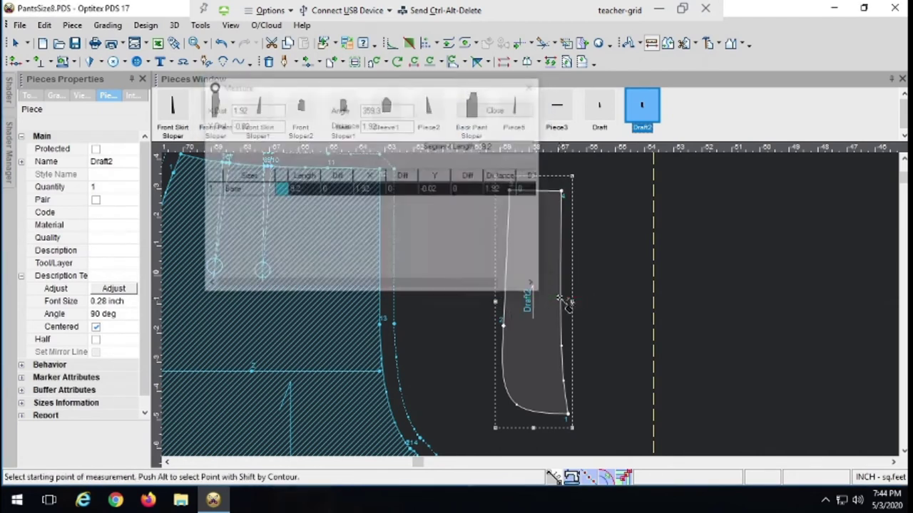
{"action": "left_click", "coordinate": [476, 113]}
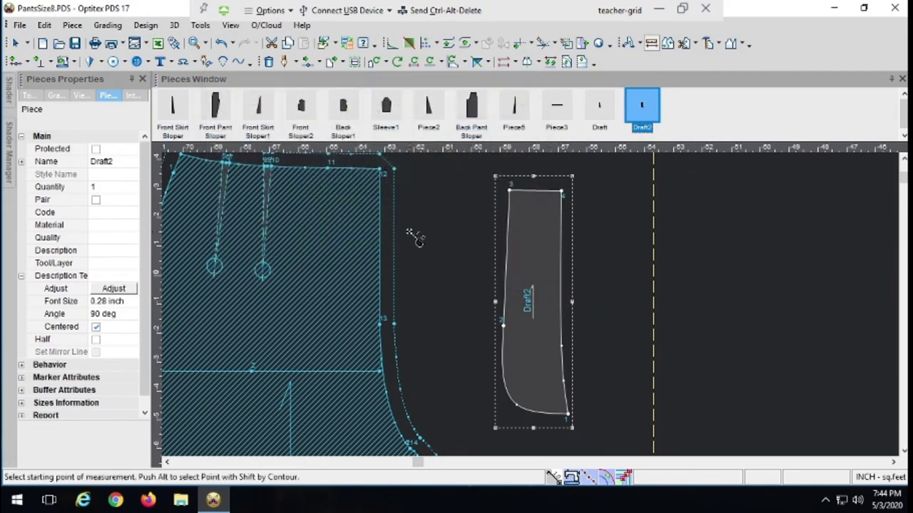
{"action": "key", "text": "Escape"}
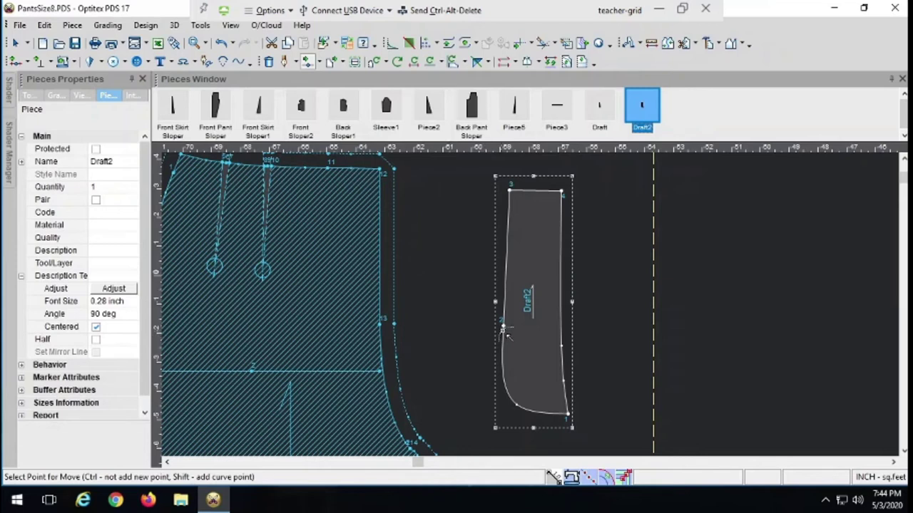
Move point 2 slightly inward so the fly's outer edge runs straight down from point 3
{"action": "left_click", "coordinate": [503, 328]}
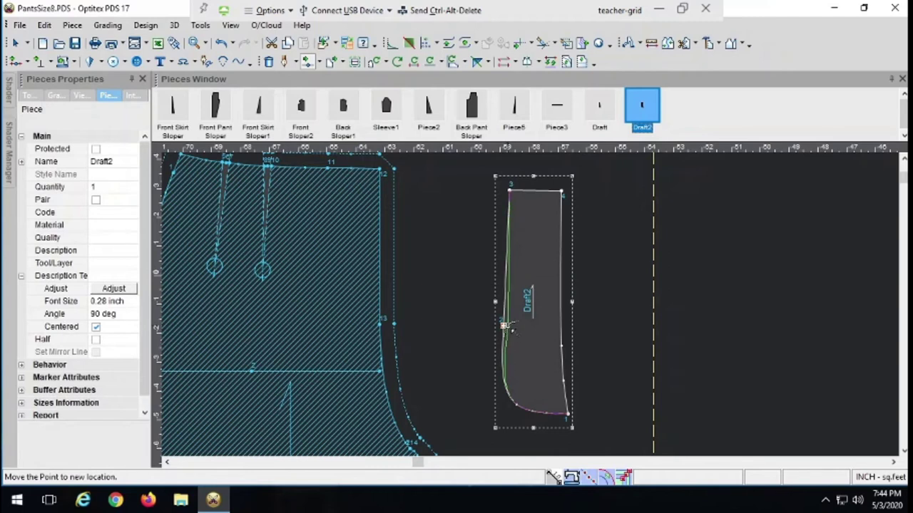
{"action": "left_click", "coordinate": [505, 326]}
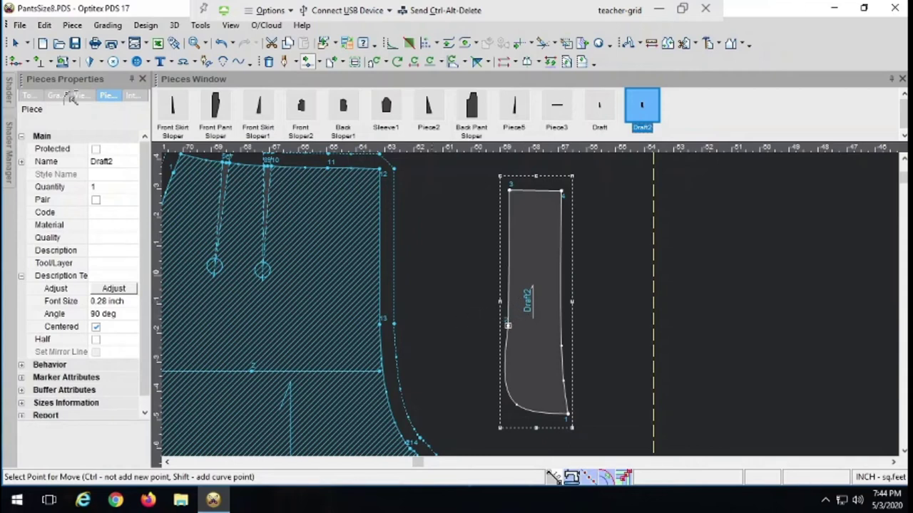
Add a point on the fly's outer edge below point 2 and make it a non-grading curve point
{"action": "left_click", "coordinate": [13, 62]}
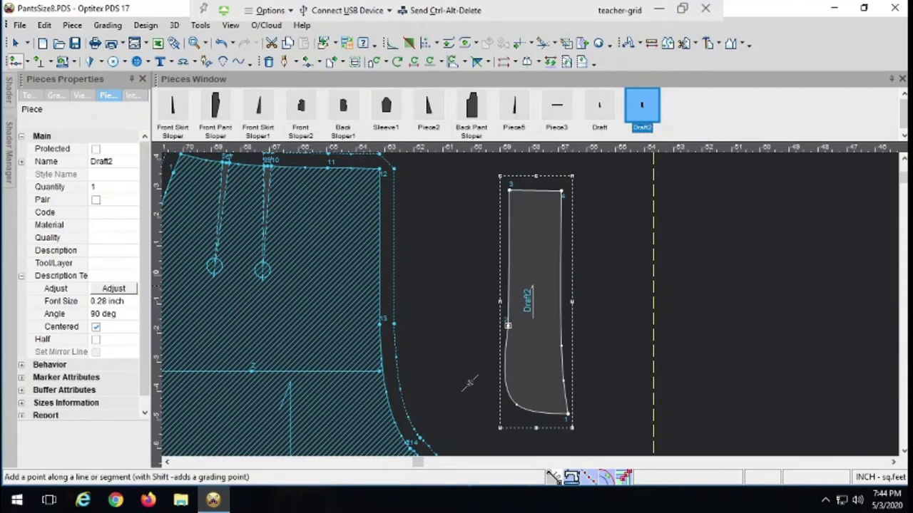
{"action": "left_click", "coordinate": [504, 373]}
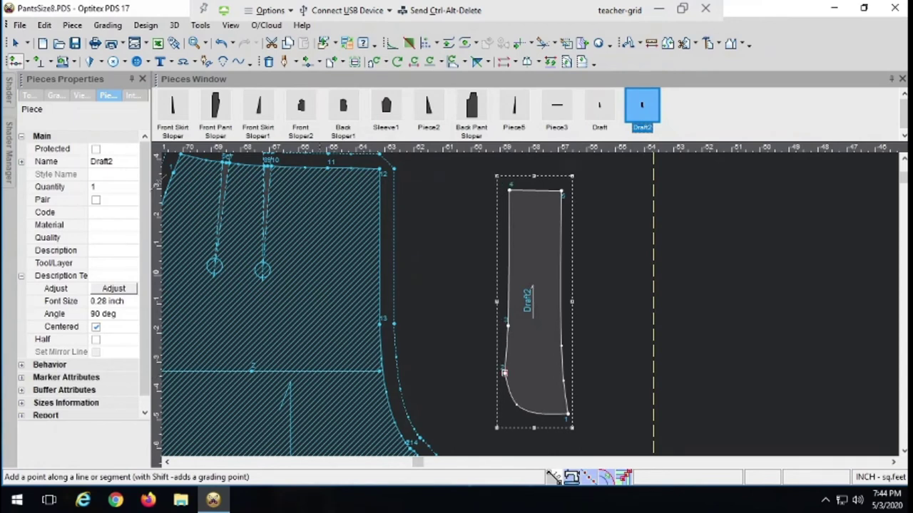
{"action": "left_click", "coordinate": [135, 97]}
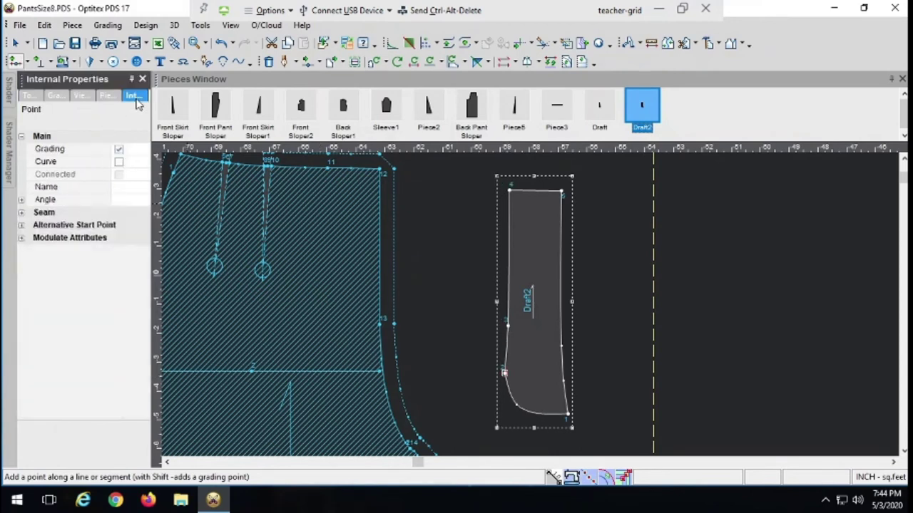
{"action": "left_click", "coordinate": [118, 150]}
{"action": "left_click", "coordinate": [119, 162]}
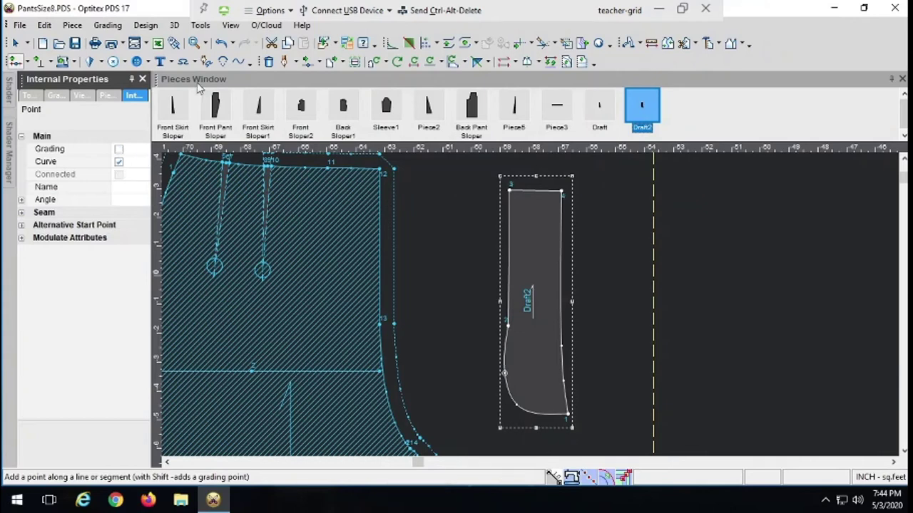
Move the added curve point slightly inward to smooth the bulge below point 2
{"action": "left_click", "coordinate": [287, 62]}
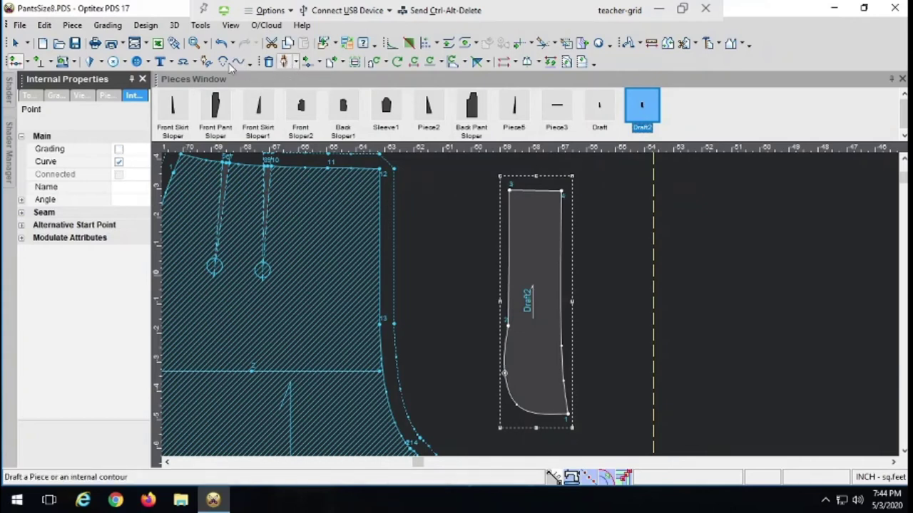
{"action": "left_click", "coordinate": [306, 62]}
{"action": "left_click", "coordinate": [505, 374]}
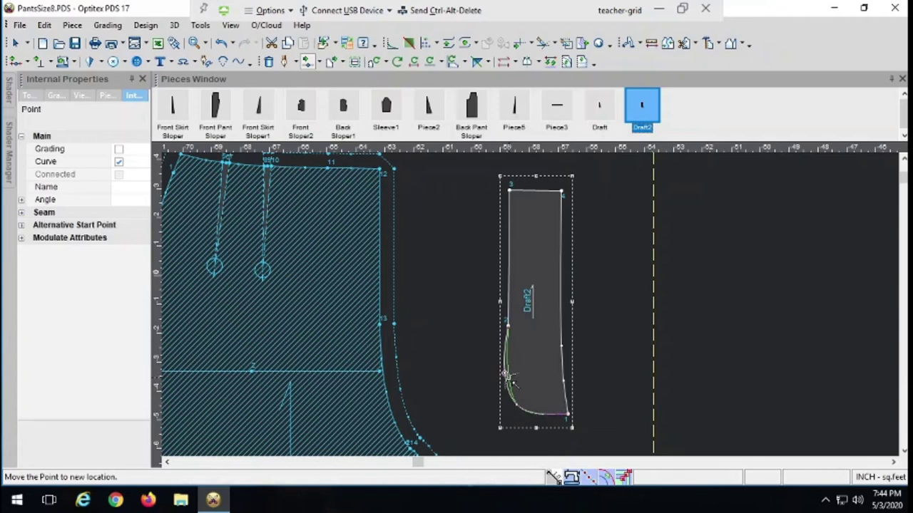
{"action": "left_click", "coordinate": [510, 379]}
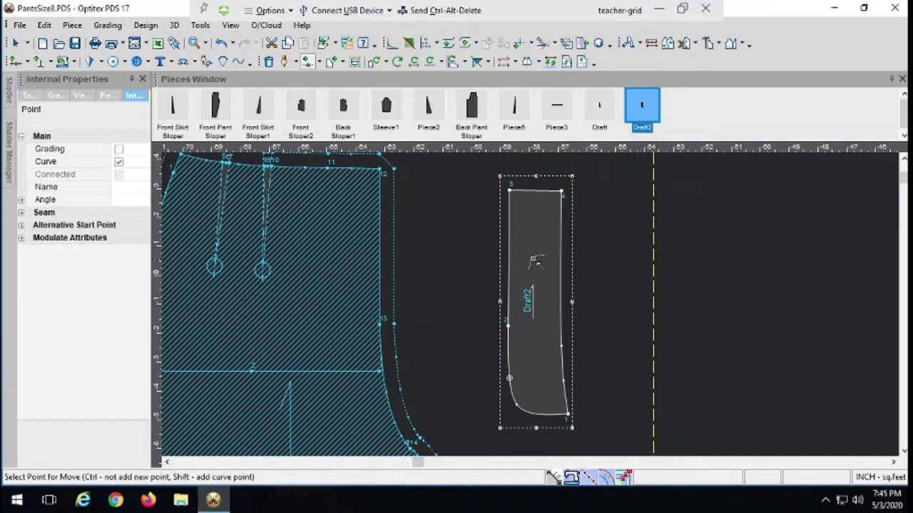
Duplicate the fly piece and place the copy beside the original with clear space between them
{"action": "left_click", "coordinate": [14, 44]}
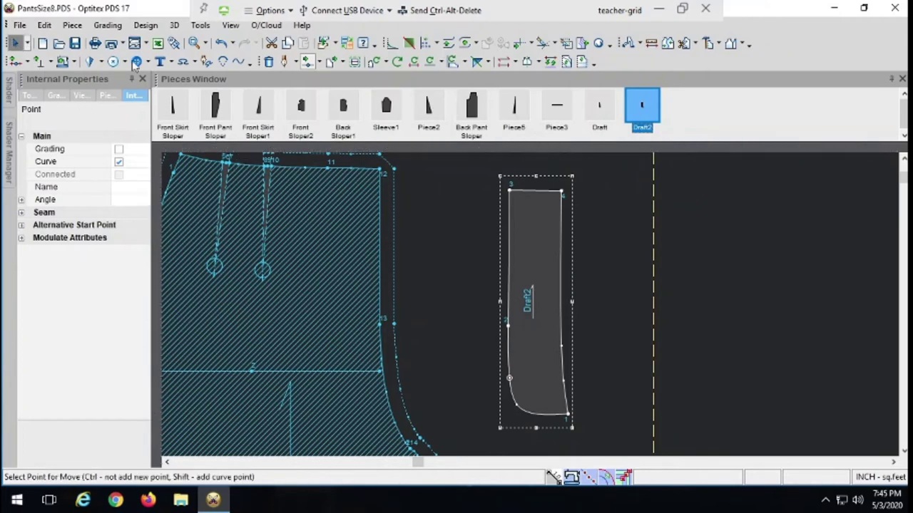
{"action": "left_click", "coordinate": [540, 248]}
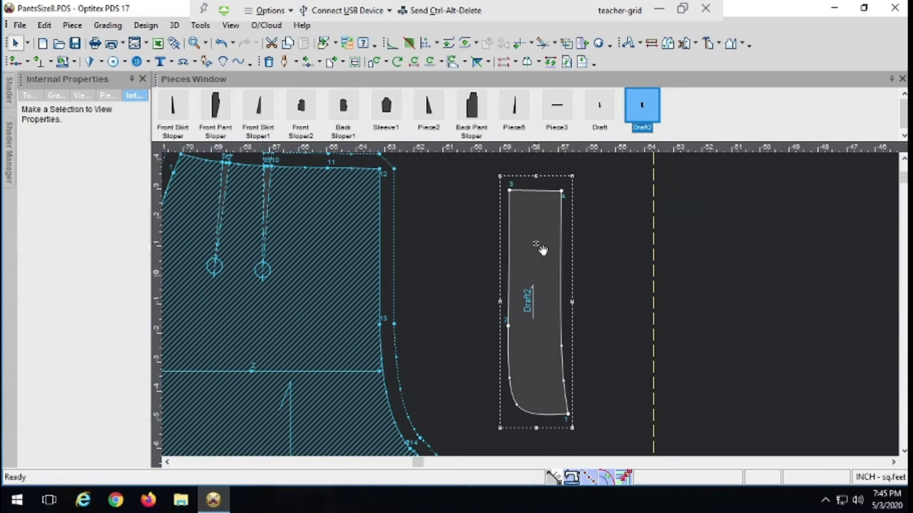
{"action": "key", "text": "ctrl+d"}
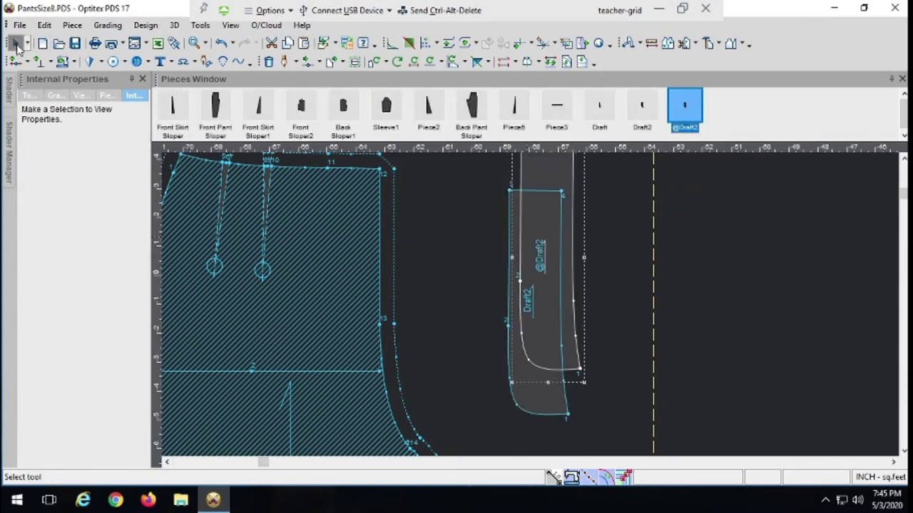
{"action": "left_click_drag", "start_coordinate": [549, 186], "coordinate": [699, 226]}
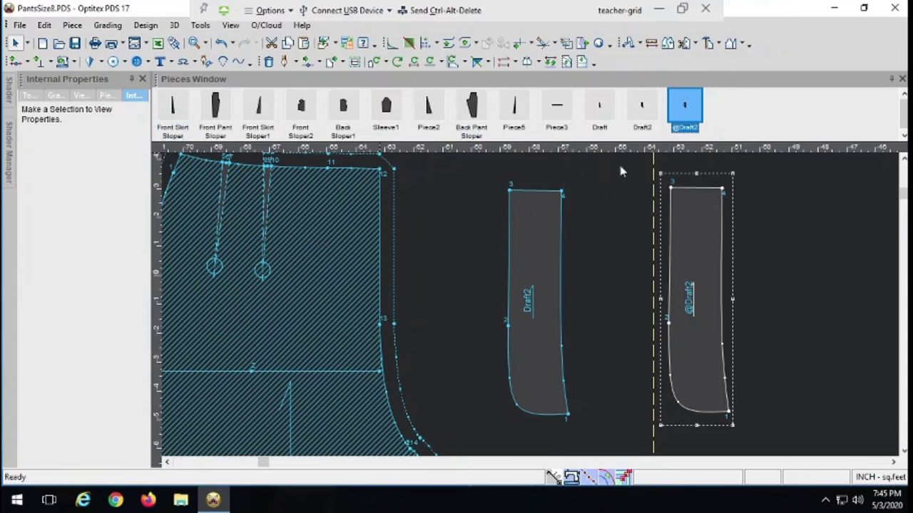
{"action": "left_click_drag", "start_coordinate": [711, 241], "coordinate": [749, 238]}
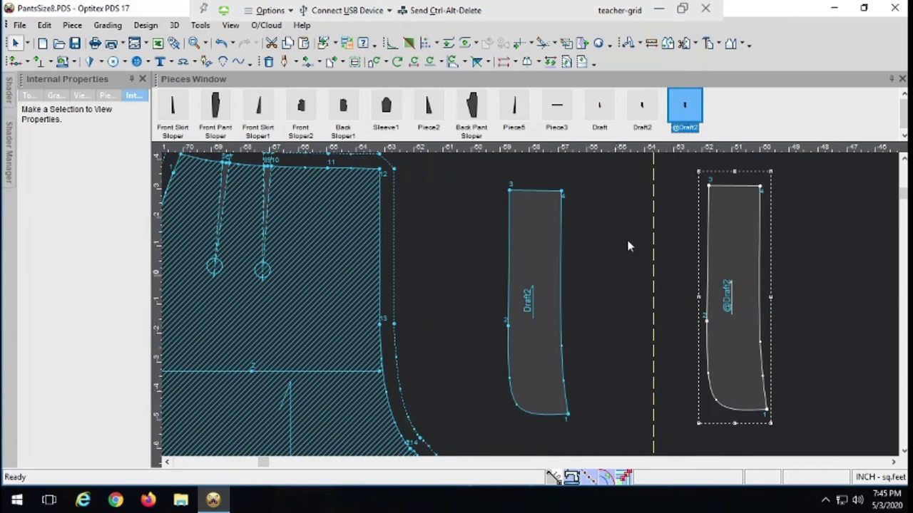
Mirror the copied fly piece across the straight edge between points 2 and 3, and open it into a full piece
{"action": "left_click", "coordinate": [30, 96]}
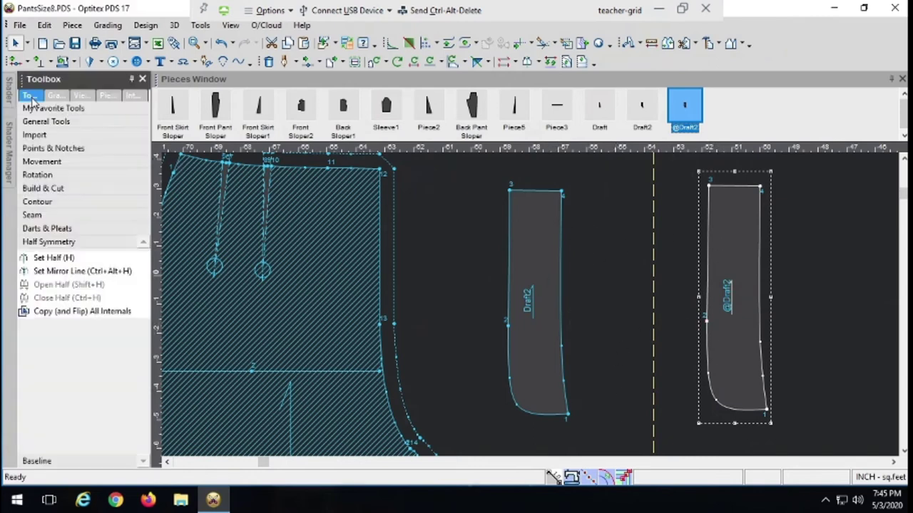
{"action": "left_click", "coordinate": [41, 259]}
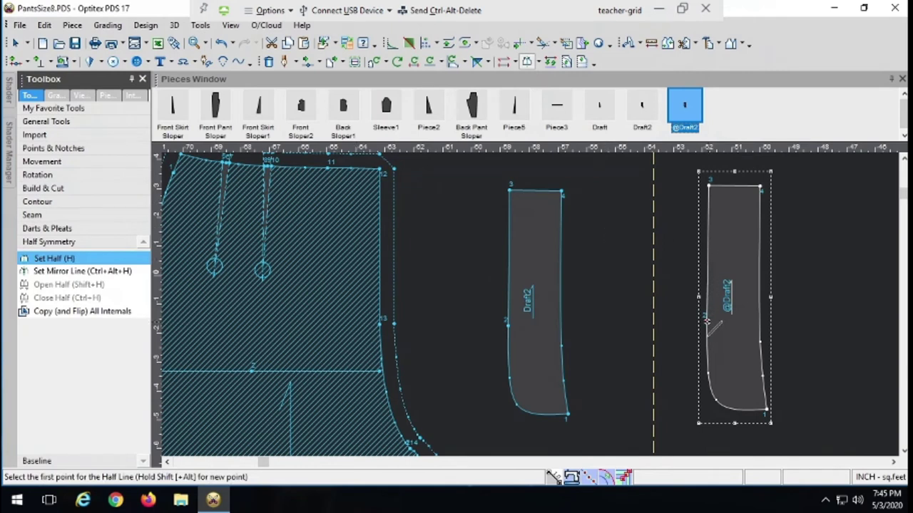
{"action": "left_click", "coordinate": [708, 323]}
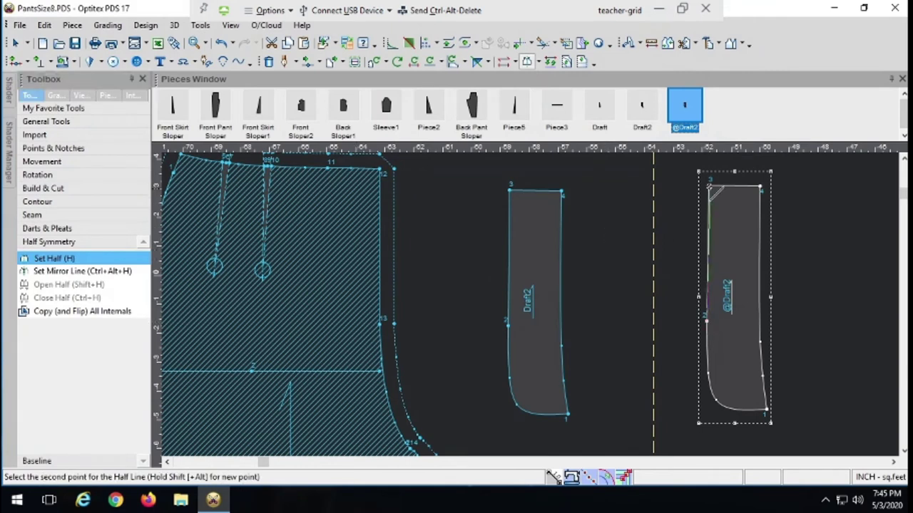
{"action": "left_click", "coordinate": [710, 186]}
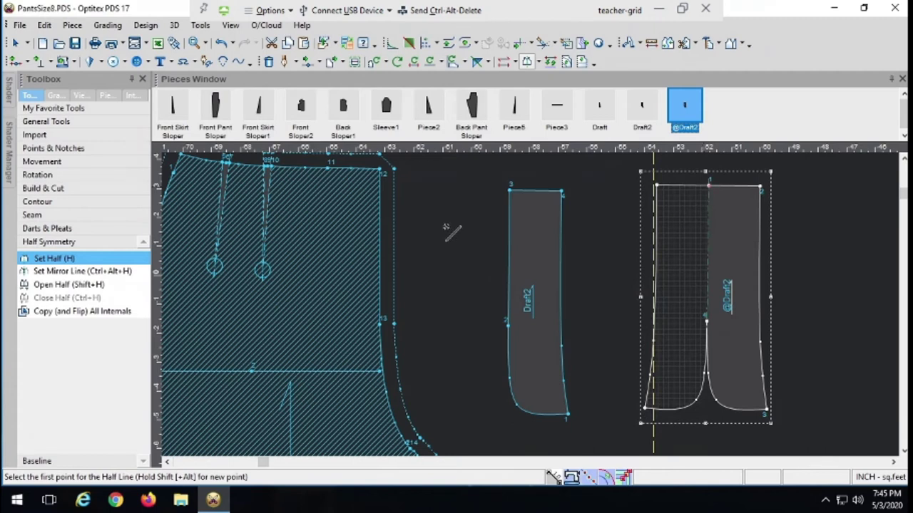
{"action": "left_click", "coordinate": [72, 284]}
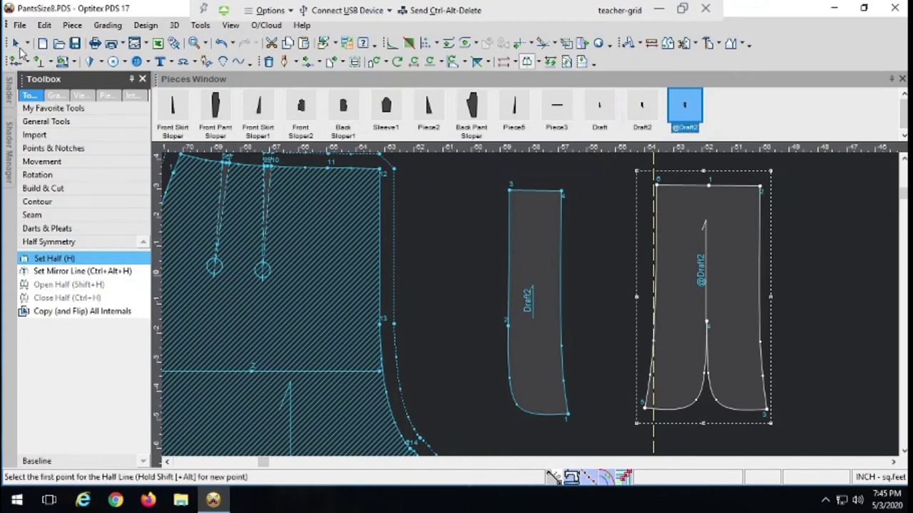
Rename the original single fly piece as Fly Facing
{"action": "left_click", "coordinate": [14, 43]}
{"action": "left_click", "coordinate": [531, 243]}
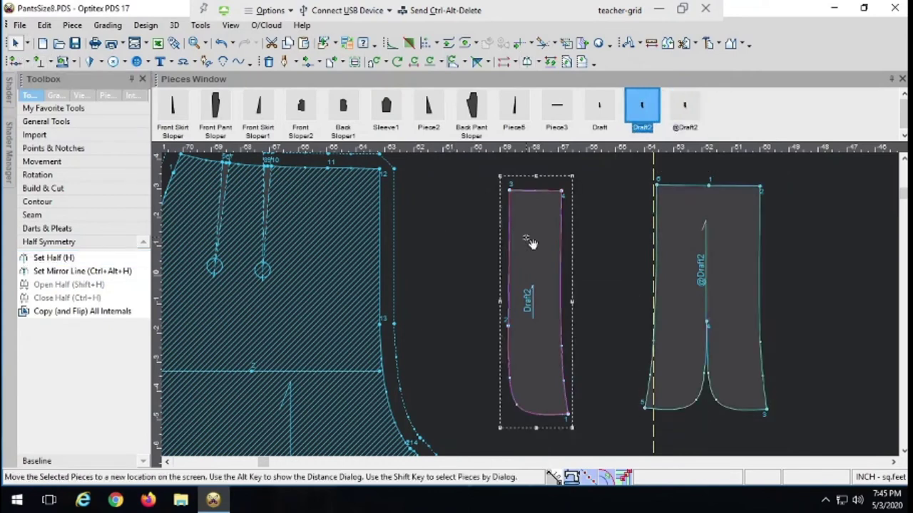
{"action": "left_click", "coordinate": [107, 96]}
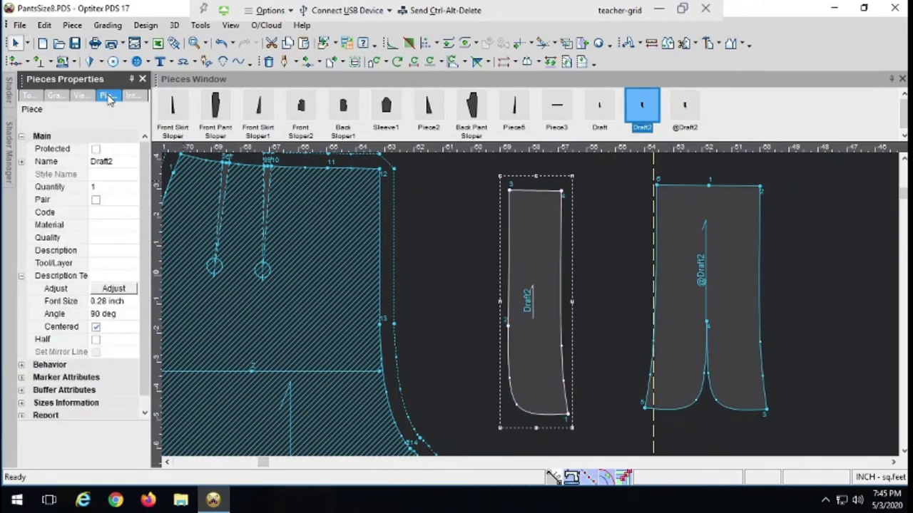
{"action": "left_click", "coordinate": [107, 161]}
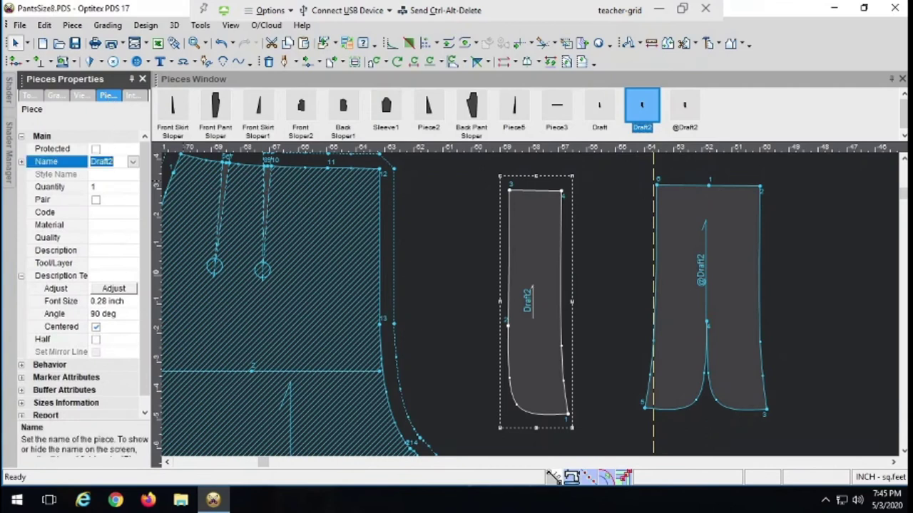
{"action": "type", "text": "Fly Facing"}
{"action": "key", "text": "Return"}
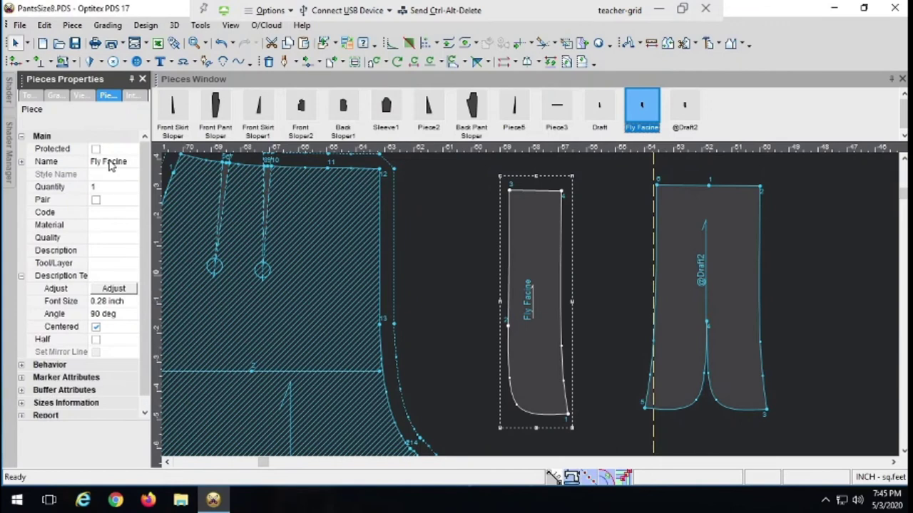
{"action": "left_click", "coordinate": [110, 162]}
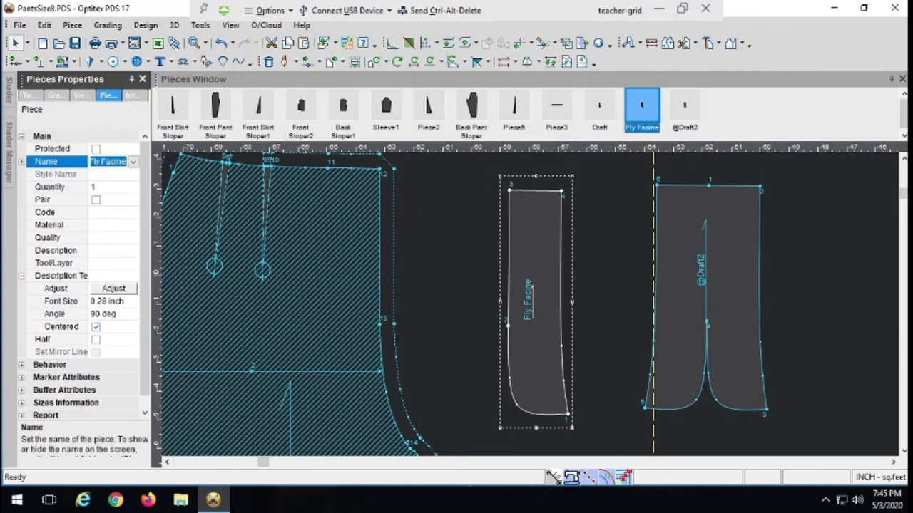
{"action": "left_click", "coordinate": [121, 162]}
{"action": "type", "text": "g"}
Rename the mirrored fly piece as Fly Shield
{"action": "left_click", "coordinate": [717, 203]}
{"action": "left_click", "coordinate": [114, 162]}
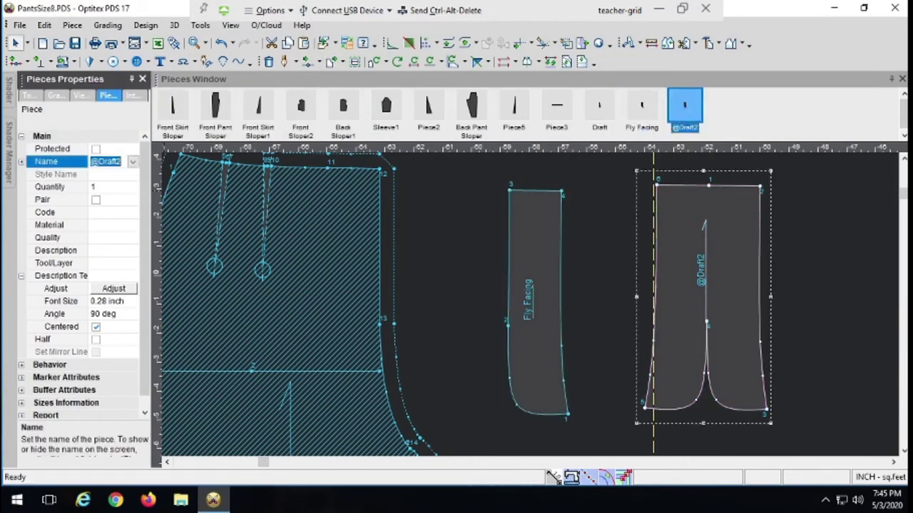
{"action": "type", "text": "Fly"}
{"action": "type", "text": " Shel"}
{"action": "type", "text": "ld"}
{"action": "key", "text": "Return"}
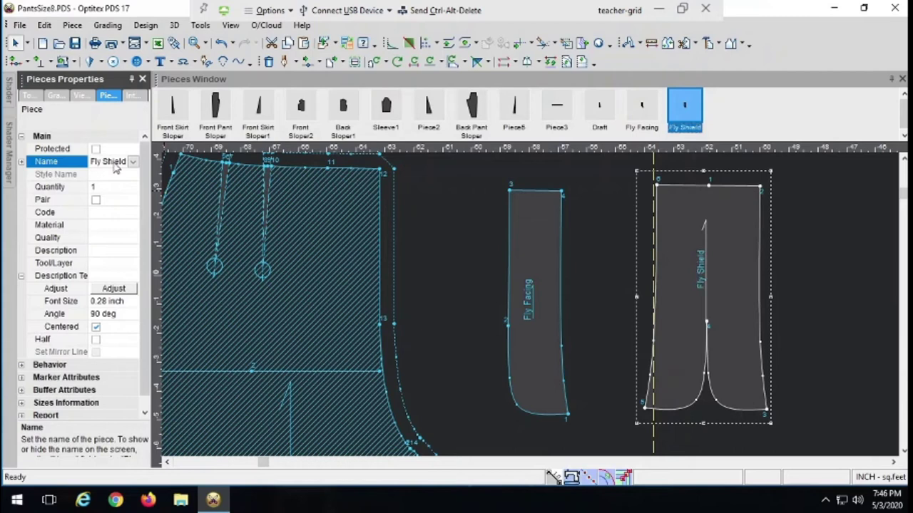
Add a four-line text label near the top of the Fly Facing: Style123, Size 8, Cut 1 Self, Cut 1 Interfacing
{"action": "left_click", "coordinate": [159, 62]}
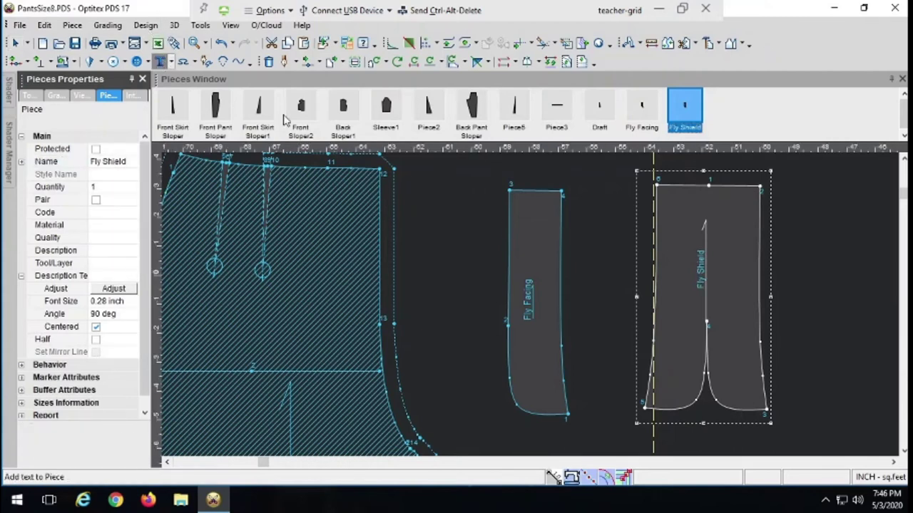
{"action": "left_click", "coordinate": [520, 206]}
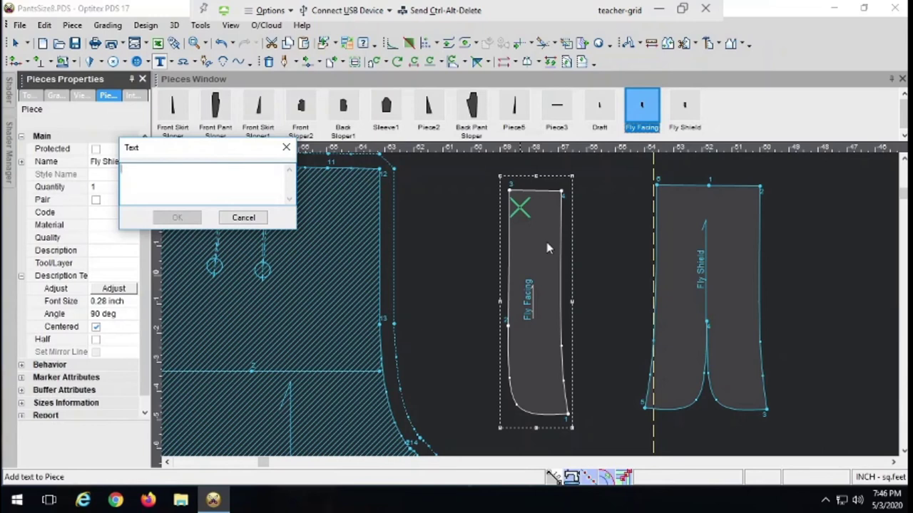
{"action": "type", "text": "Style"}
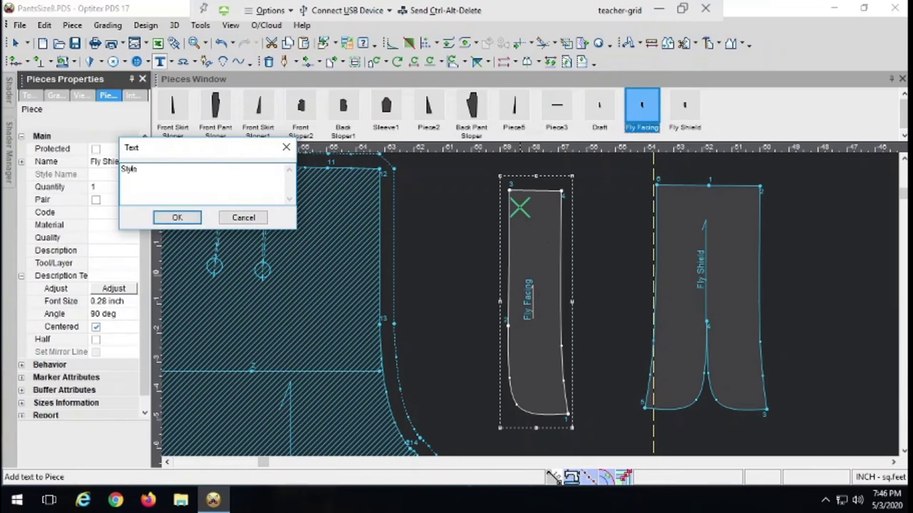
{"action": "type", "text": "123"}
{"action": "type", "text": "Si"}
{"action": "type", "text": "ze 8"}
{"action": "key", "text": "Return"}
{"action": "type", "text": "Cut 1 Self"}
{"action": "key", "text": "Return"}
{"action": "type", "text": "Cut 1 Interfacing"}
{"action": "left_click", "coordinate": [175, 218]}
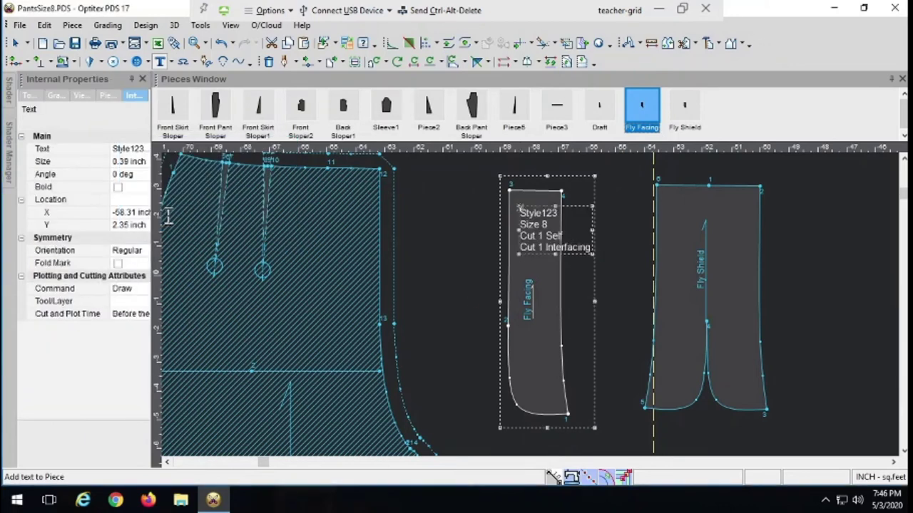
Add a 0.5 inch seam allowance around the entire Fly Facing piece, starting from its corner point 4
{"action": "left_click", "coordinate": [62, 62]}
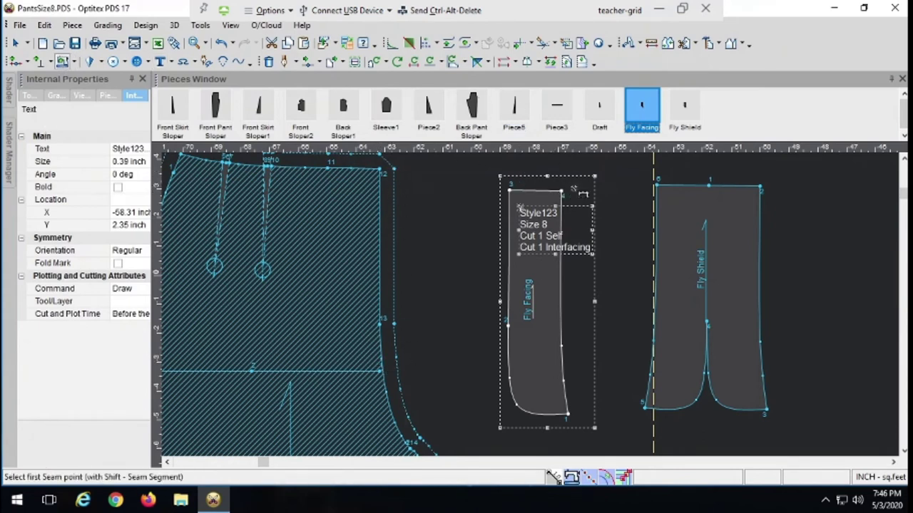
{"action": "left_click", "coordinate": [562, 192]}
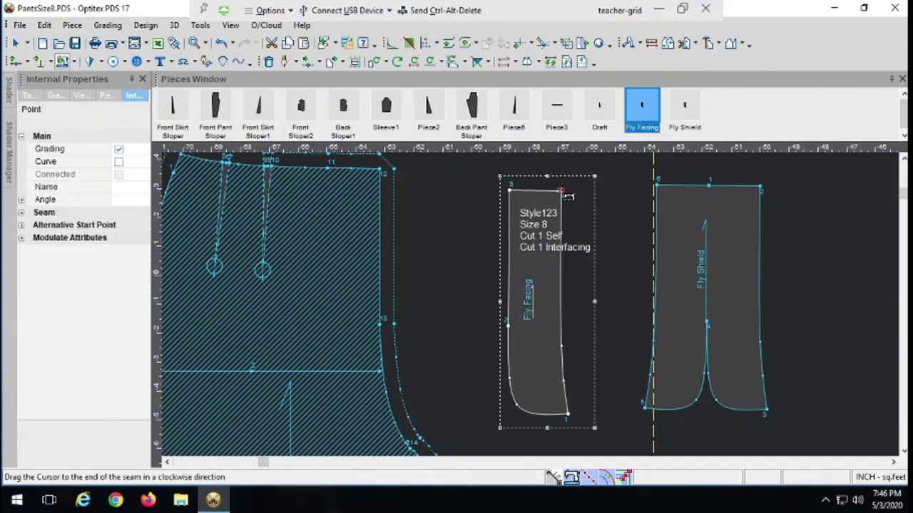
{"action": "left_click", "coordinate": [563, 195]}
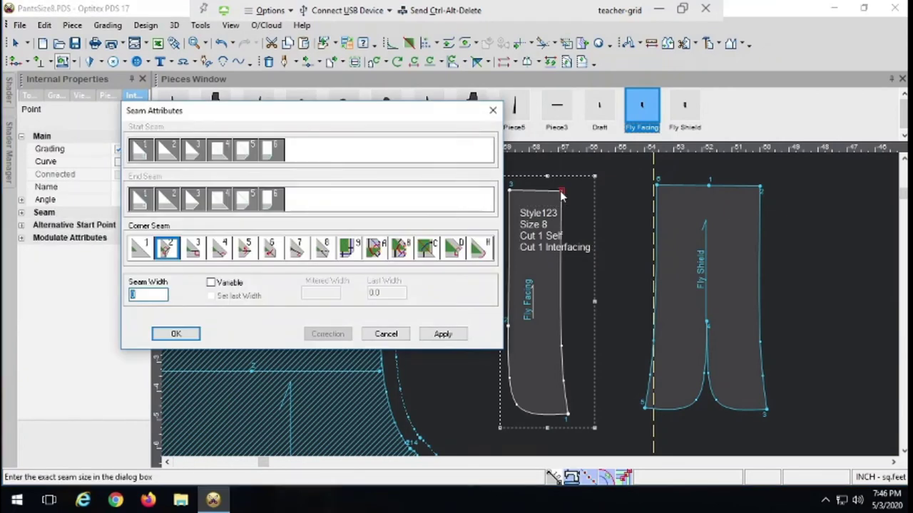
{"action": "type", "text": ".5"}
{"action": "key", "text": "Return"}
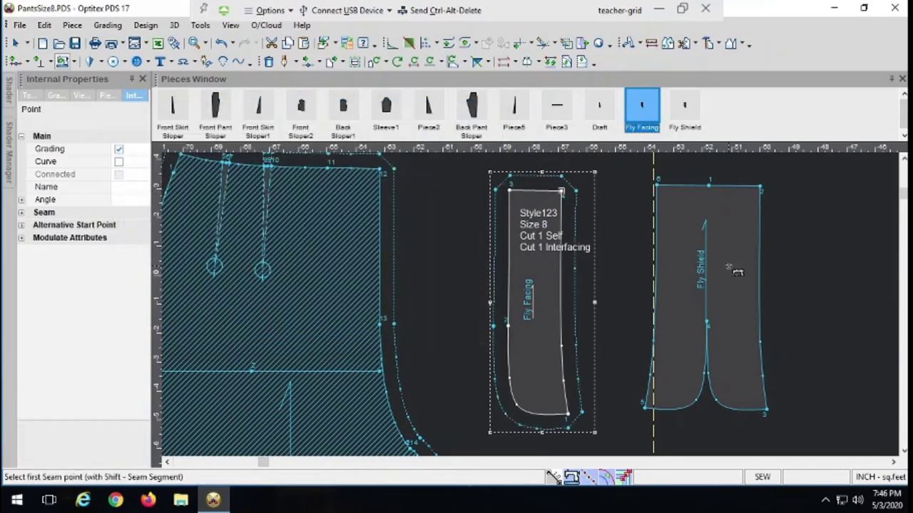
Add a 0.5 inch seam allowance around the entire Fly Shield piece, starting from its corner point 2
{"action": "left_click", "coordinate": [760, 188]}
{"action": "left_click", "coordinate": [760, 188]}
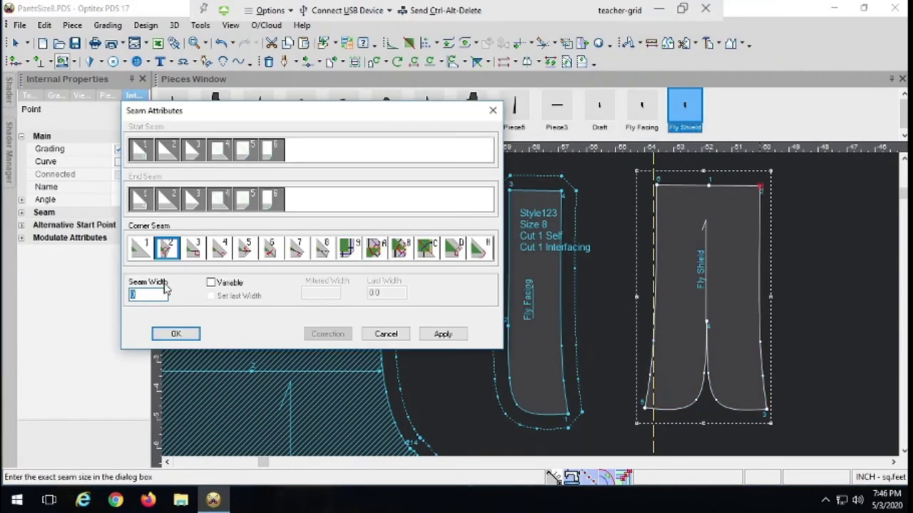
{"action": "type", "text": "5"}
{"action": "key", "text": "Return"}
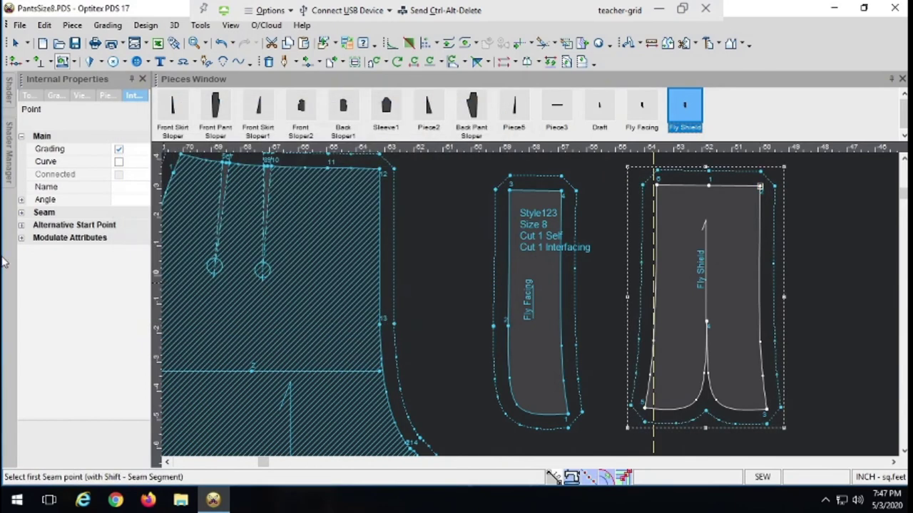
Add a three-line text label near the top of the Fly Shield: Style123, Size 8, Cut 1 self
{"action": "left_click", "coordinate": [159, 61]}
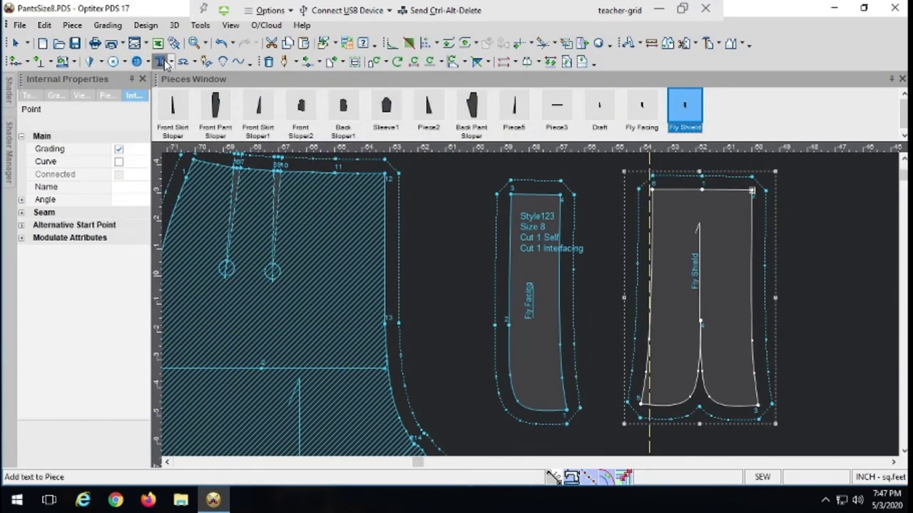
{"action": "left_click", "coordinate": [713, 227]}
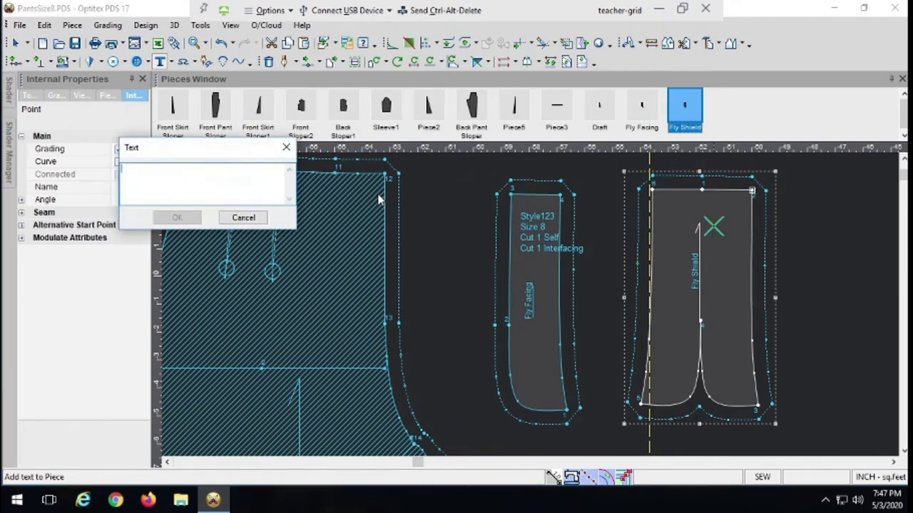
{"action": "type", "text": "Style123"}
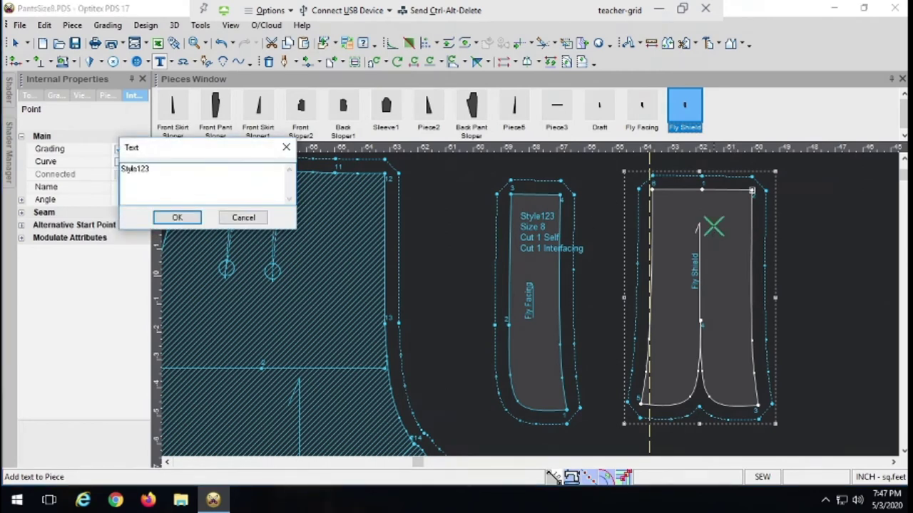
{"action": "key", "text": "Return"}
{"action": "type", "text": "Size 8"}
{"action": "key", "text": "Return"}
{"action": "type", "text": "Cut 1 Self"}
{"action": "key", "text": "Return"}
{"action": "type", "text": "Cut 1"}
{"action": "key", "text": "BackSpace"}
{"action": "key", "text": "BackSpace"}
{"action": "key", "text": "BackSpace"}
{"action": "key", "text": "BackSpace"}
{"action": "key", "text": "BackSpace"}
{"action": "key", "text": "BackSpace"}
{"action": "key", "text": "BackSpace"}
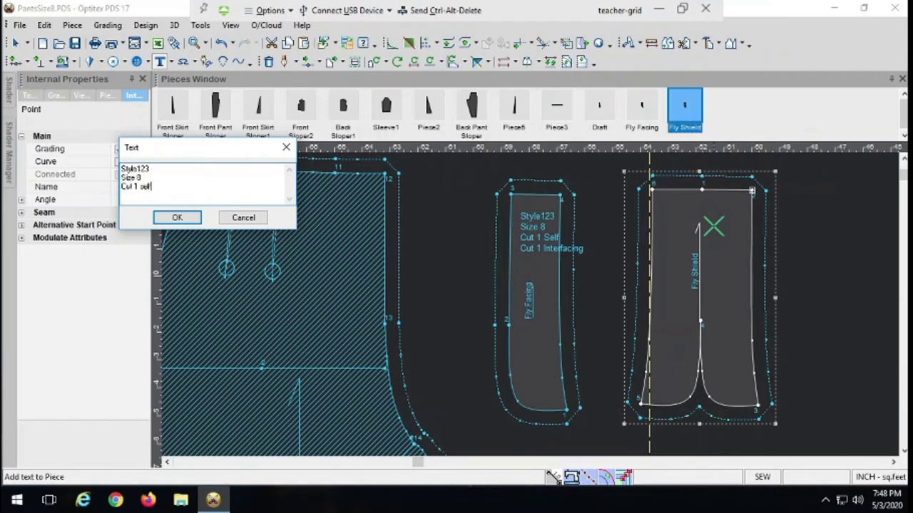
{"action": "left_click", "coordinate": [187, 220]}
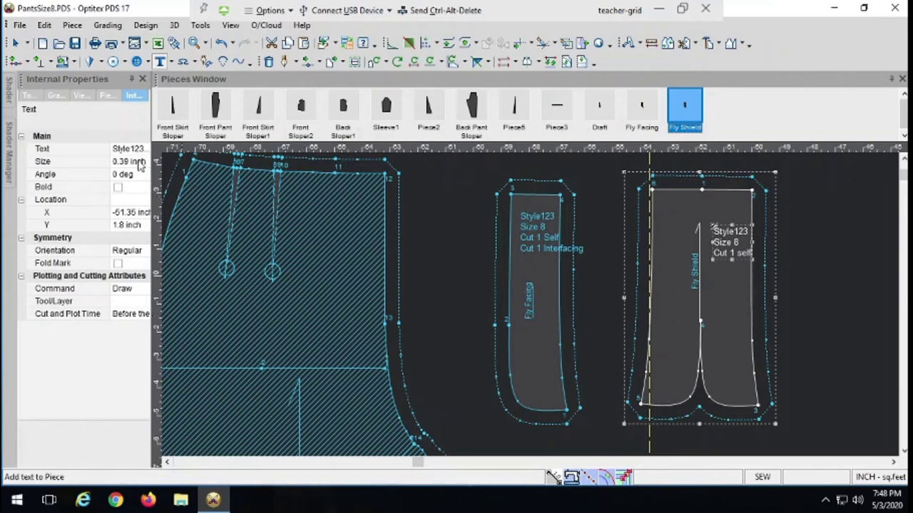
Remove the protection from the Front Pant Sloper in its piece properties
{"action": "left_click", "coordinate": [106, 96]}
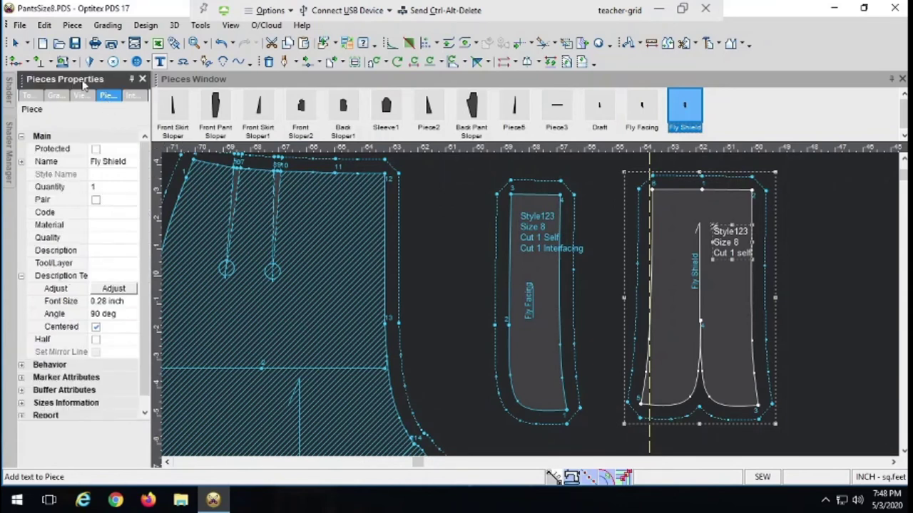
{"action": "left_click", "coordinate": [15, 42]}
{"action": "left_click", "coordinate": [302, 225]}
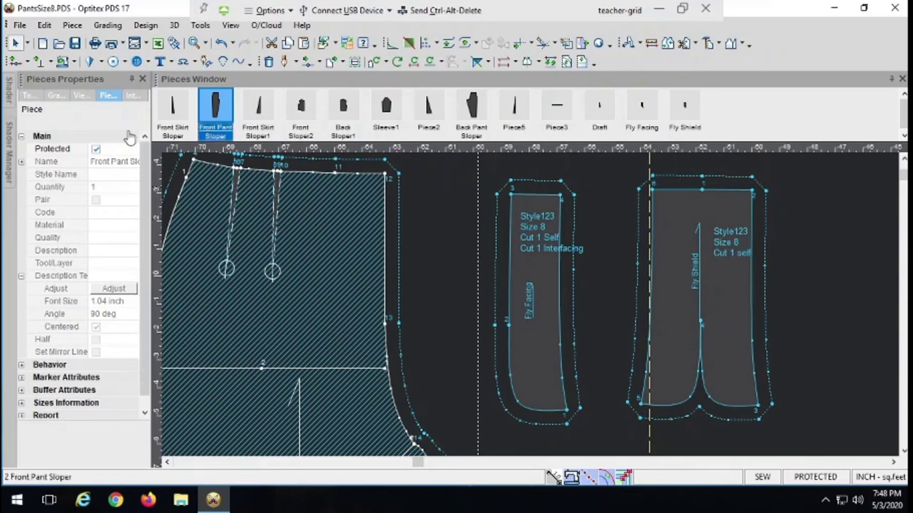
{"action": "left_click", "coordinate": [95, 149]}
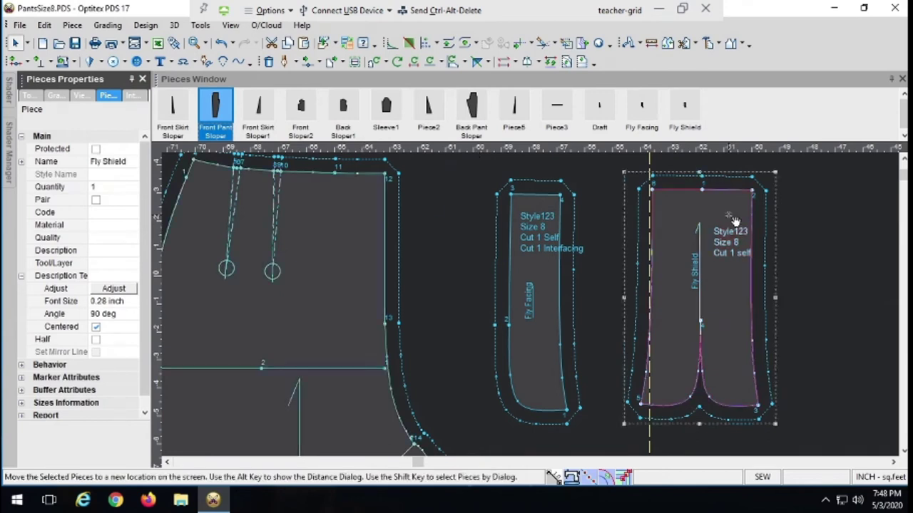
Compare the Fly Shield with the front pant's center front by overlaying it there, and move it back beside the Fly Facing
{"action": "left_click_drag", "start_coordinate": [735, 221], "coordinate": [413, 206]}
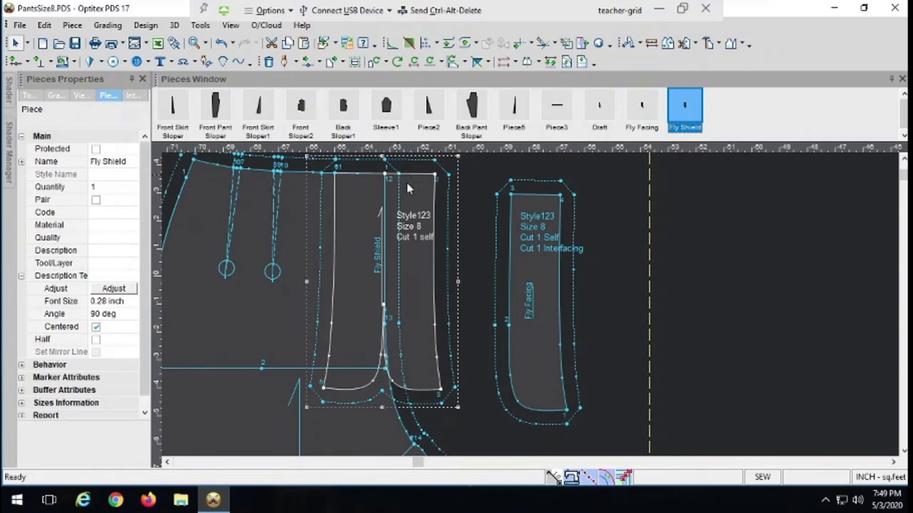
{"action": "left_click_drag", "start_coordinate": [410, 193], "coordinate": [760, 211]}
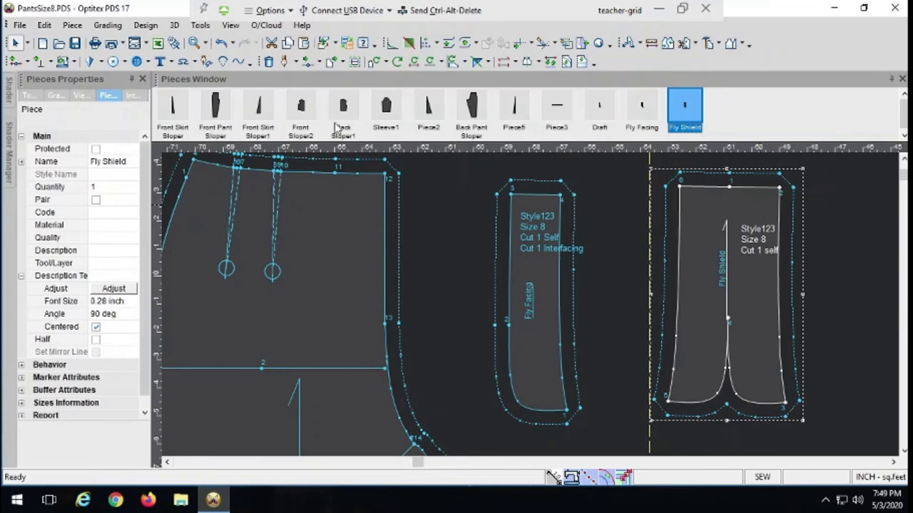
Move the Back Pant Sloper closer to the front, placing it beside the fly pieces
{"action": "left_click", "coordinate": [205, 44]}
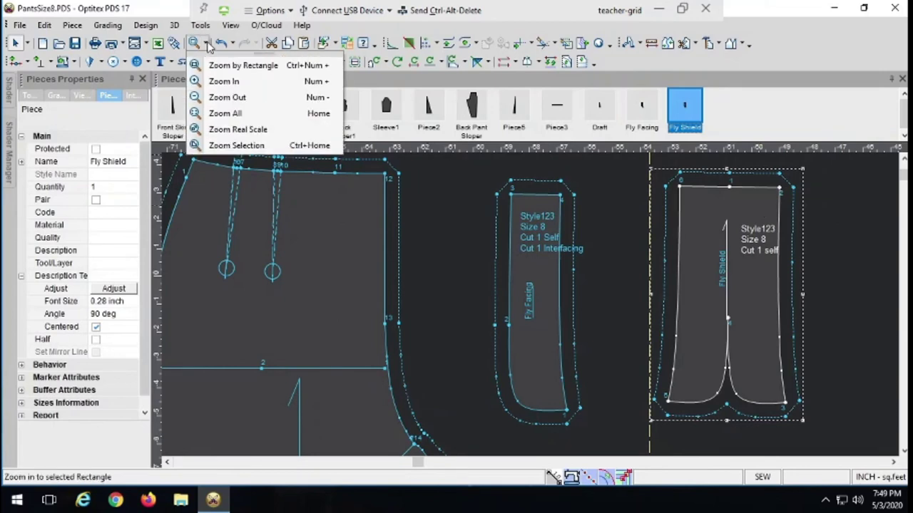
{"action": "left_click", "coordinate": [208, 116]}
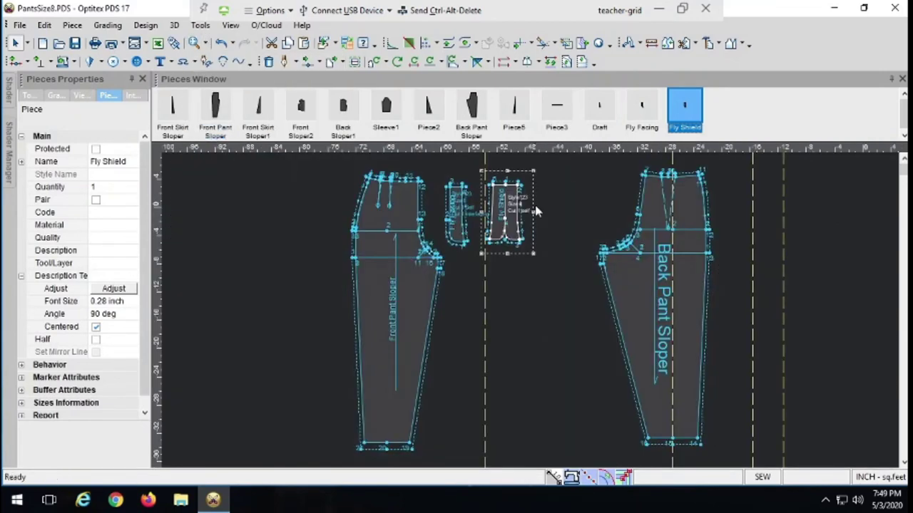
{"action": "left_click", "coordinate": [620, 231]}
{"action": "left_click_drag", "start_coordinate": [623, 232], "coordinate": [563, 232]}
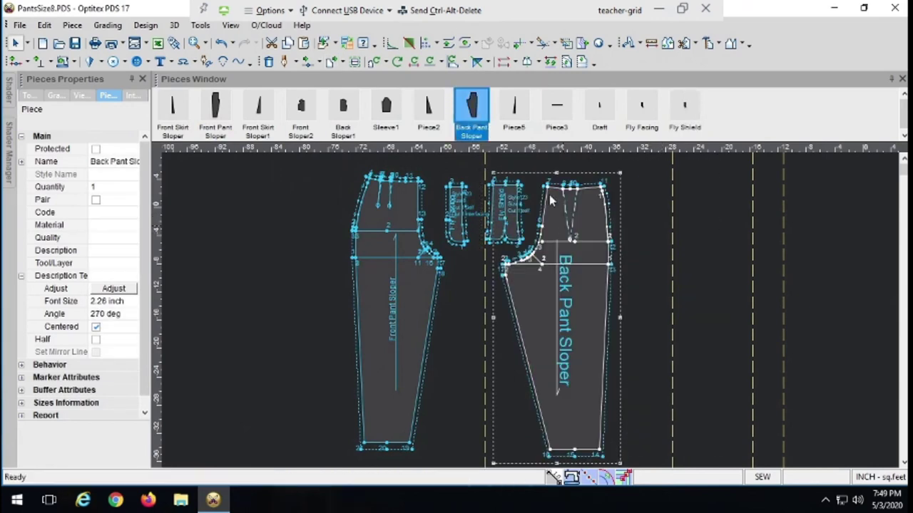
{"action": "left_click", "coordinate": [601, 189]}
{"action": "left_click", "coordinate": [16, 501]}
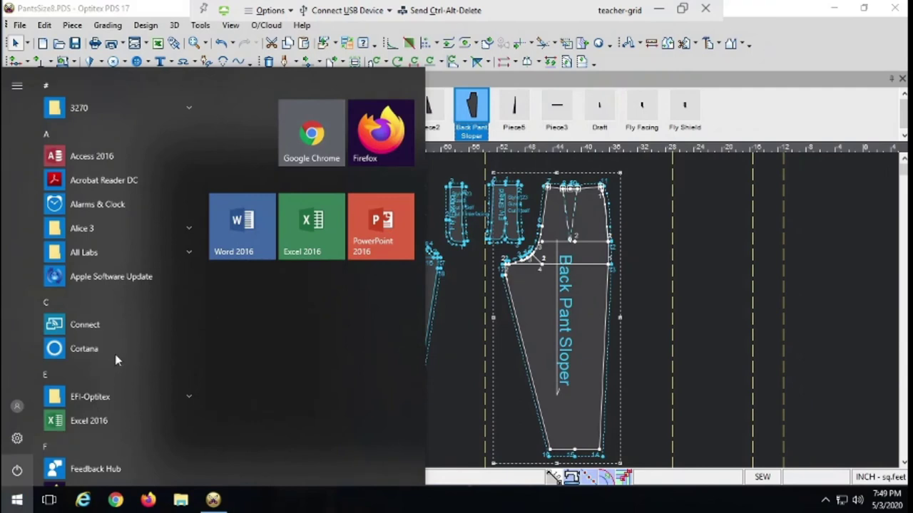
{"action": "left_click", "coordinate": [639, 335]}
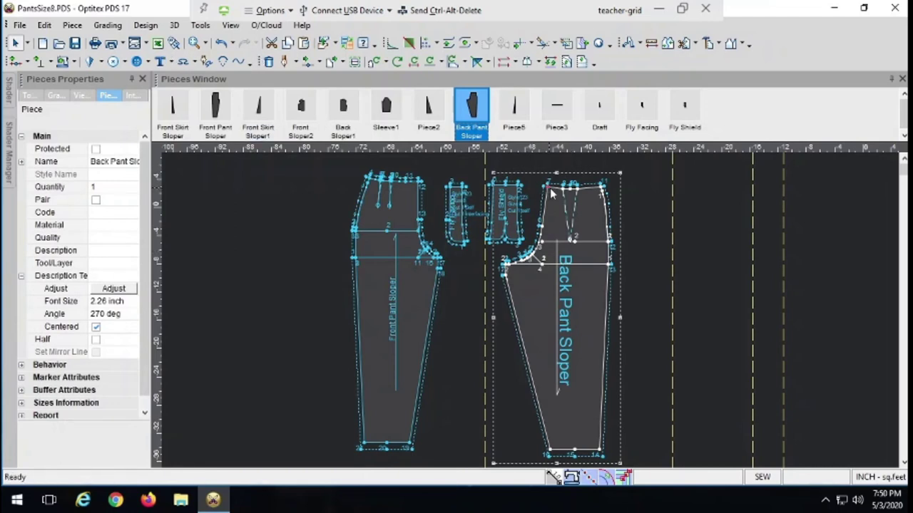
Measure the Back Pant Sloper's waistline from corner to corner with Segment Length
{"action": "left_click", "coordinate": [603, 188]}
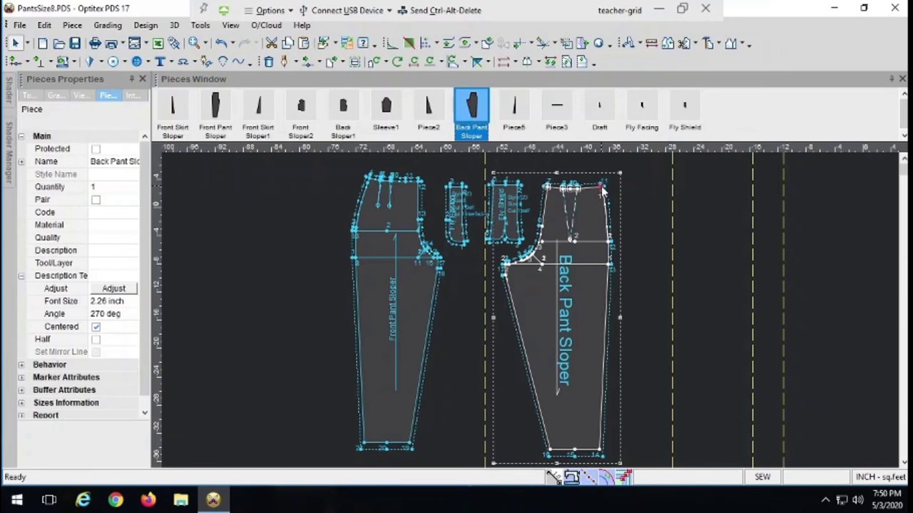
{"action": "left_click", "coordinate": [146, 25]}
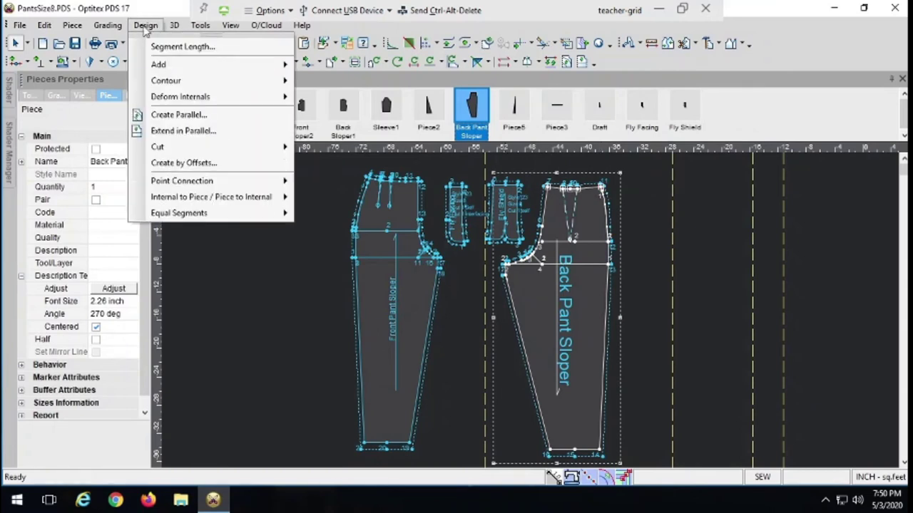
{"action": "left_click", "coordinate": [155, 45]}
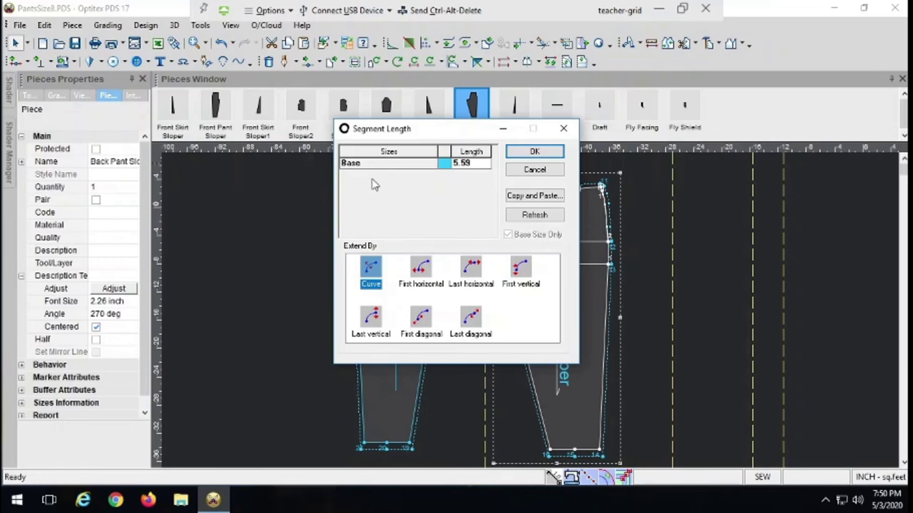
{"action": "left_click", "coordinate": [511, 152]}
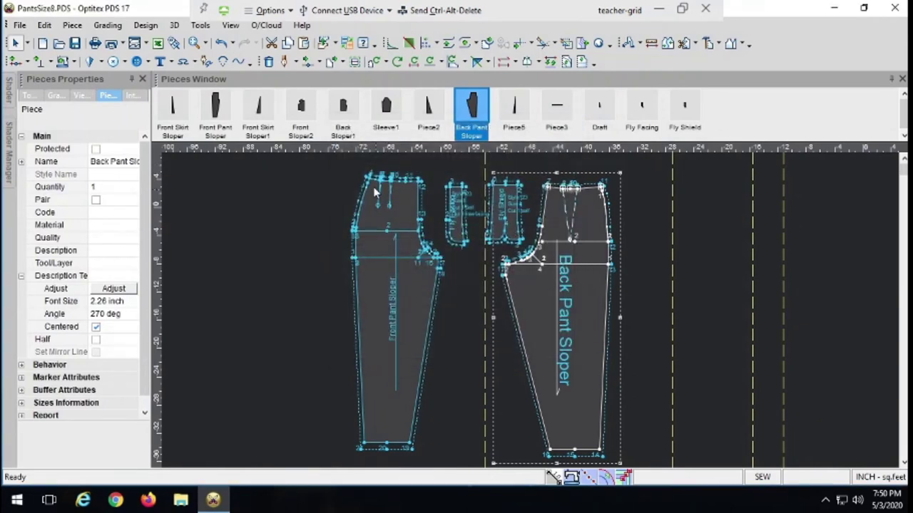
Measure the Front Pant Sloper's waistline between points 4 and 12 with Segment Length
{"action": "left_click", "coordinate": [370, 181]}
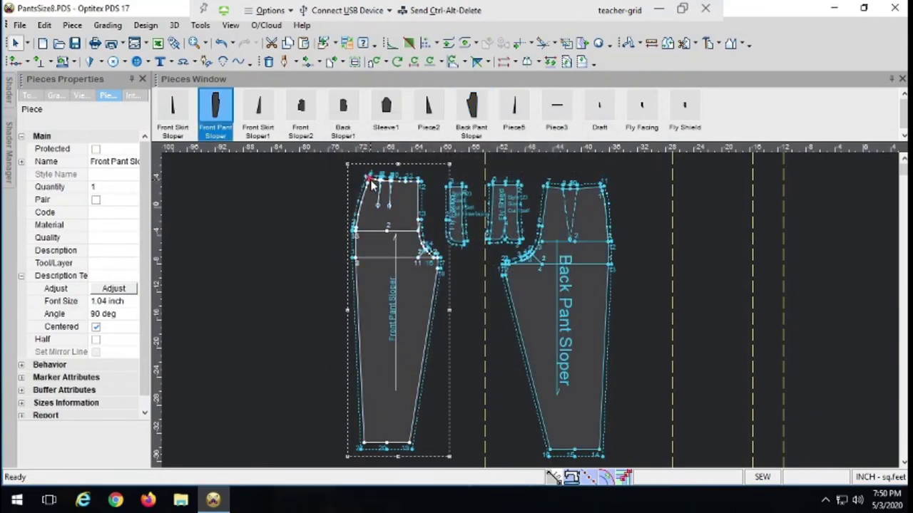
{"action": "left_click", "coordinate": [420, 185]}
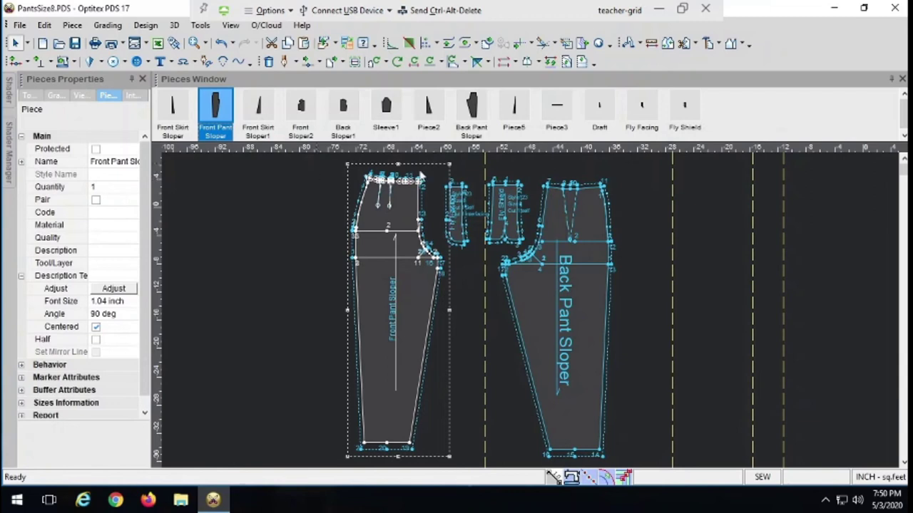
{"action": "left_click", "coordinate": [146, 26]}
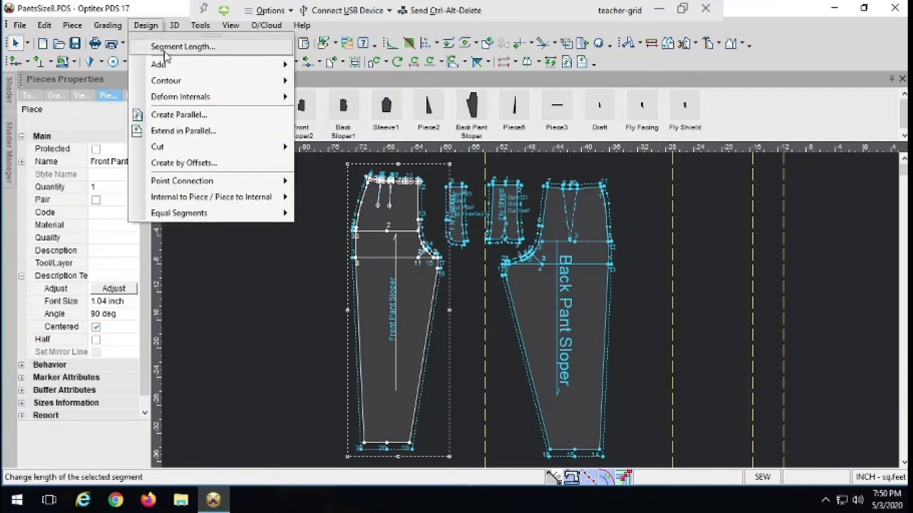
{"action": "left_click", "coordinate": [164, 49]}
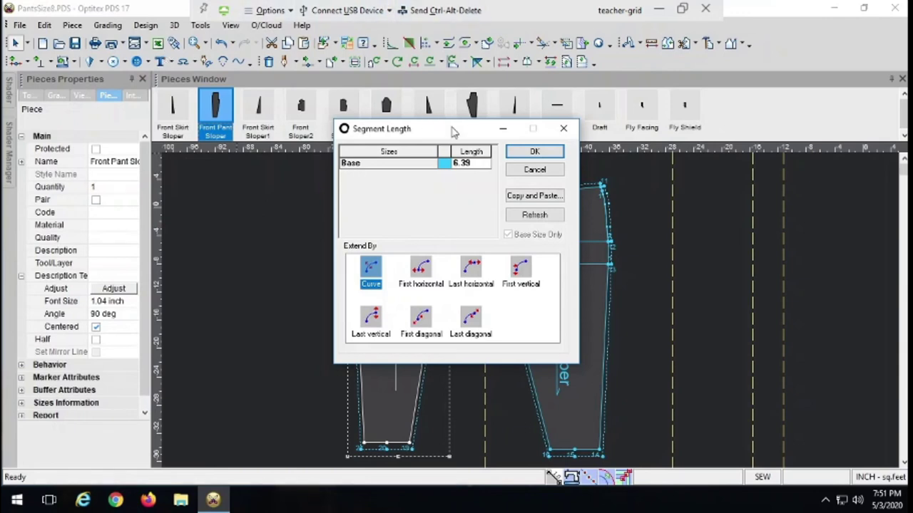
{"action": "left_click", "coordinate": [528, 152]}
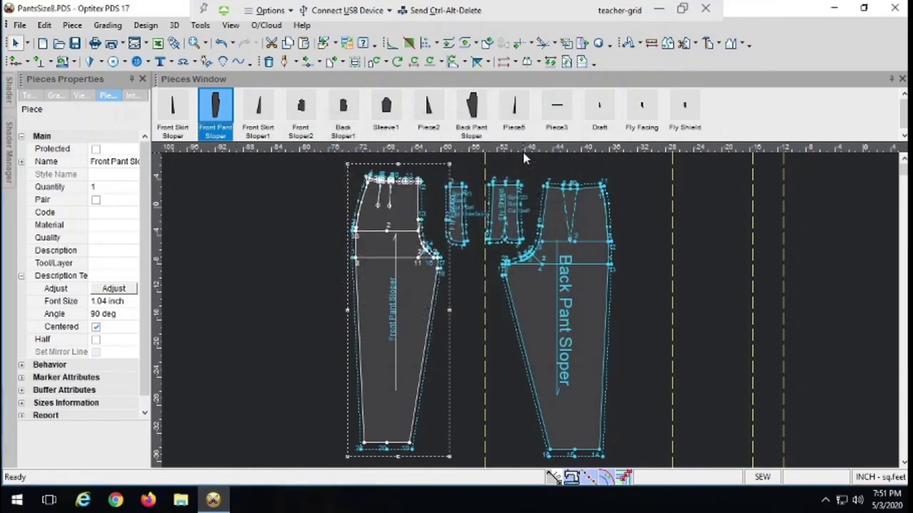
Recheck the Front Pant Sloper's waistline length from the side seam corner to the center front corner with Segment Length
{"action": "left_click", "coordinate": [589, 222]}
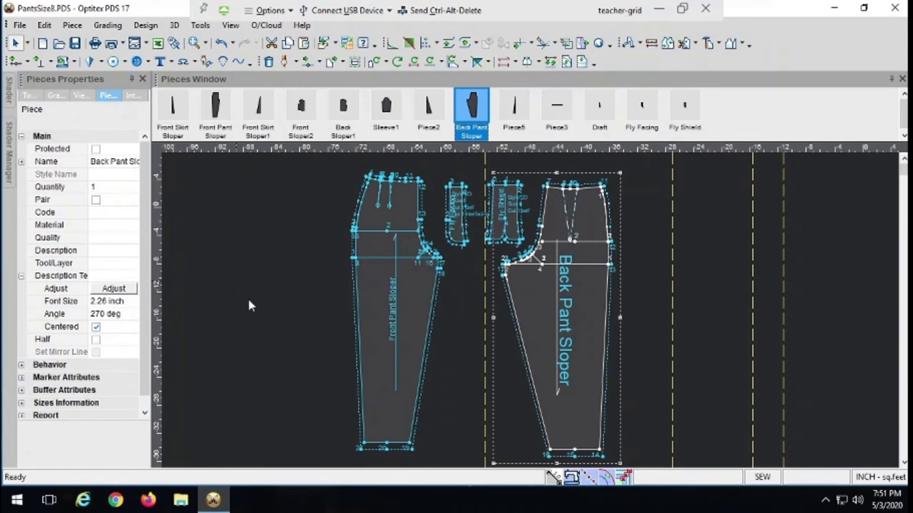
{"action": "left_click", "coordinate": [206, 44]}
{"action": "left_click", "coordinate": [236, 65]}
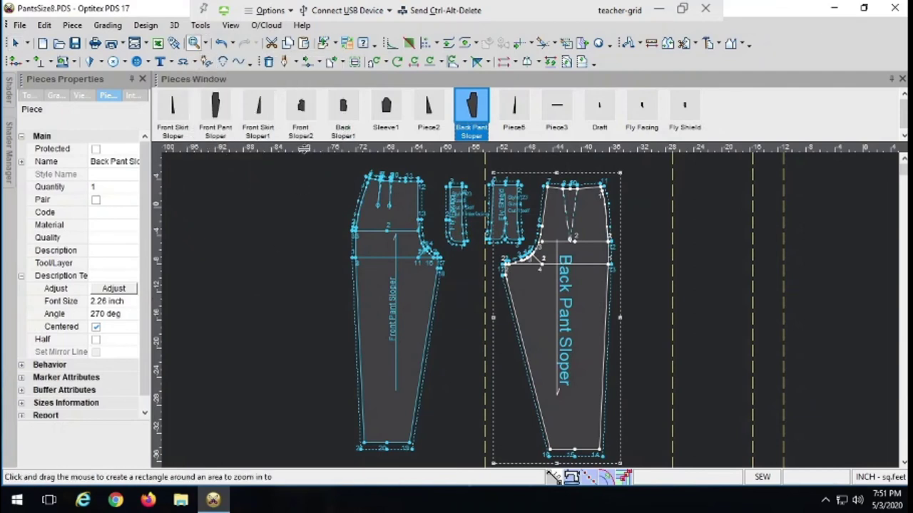
{"action": "left_click_drag", "start_coordinate": [357, 165], "coordinate": [425, 204]}
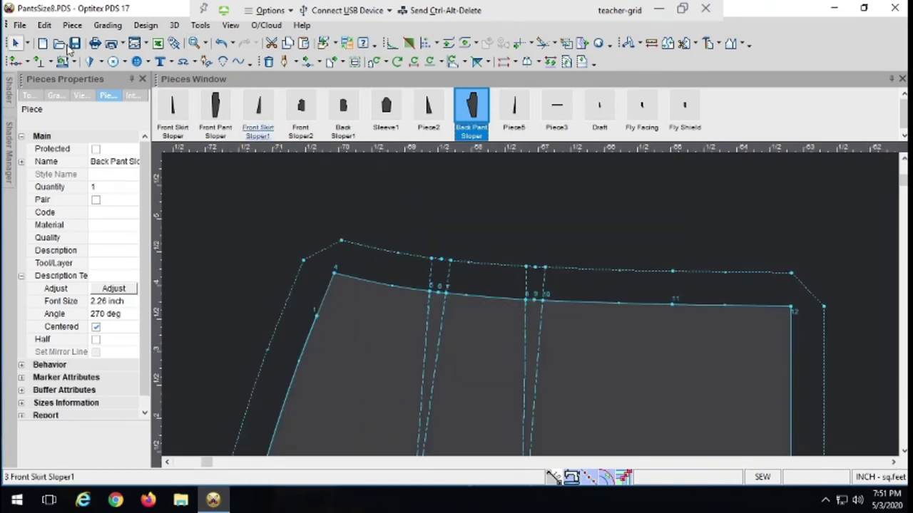
{"action": "left_click", "coordinate": [15, 43]}
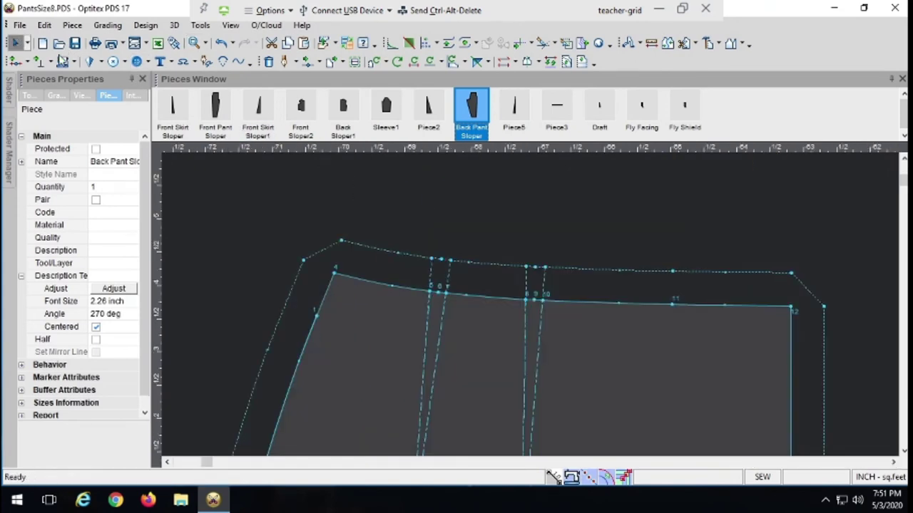
{"action": "left_click", "coordinate": [333, 277]}
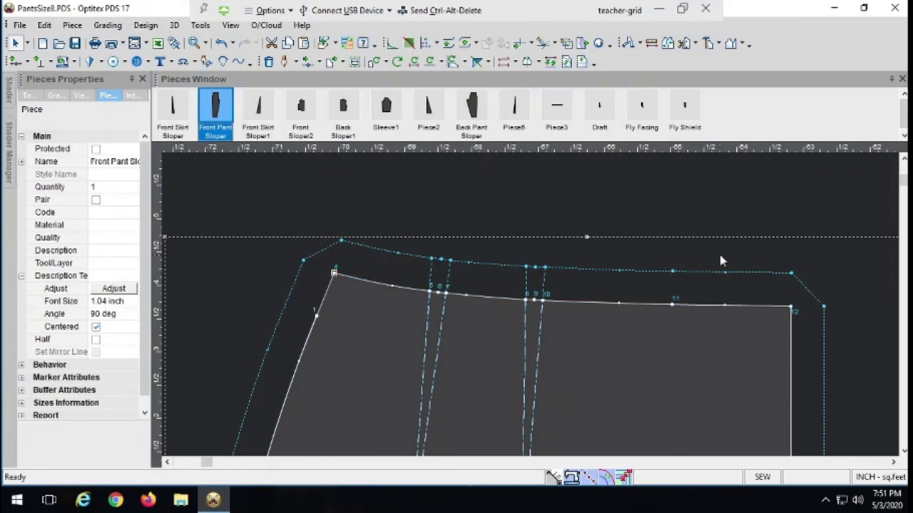
{"action": "left_click", "coordinate": [791, 307], "text": "shift"}
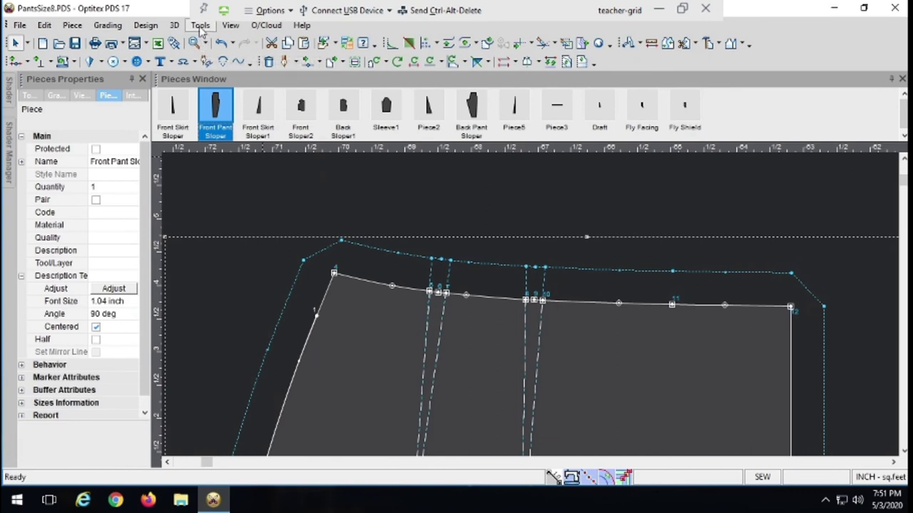
{"action": "left_click", "coordinate": [146, 26]}
{"action": "left_click", "coordinate": [157, 49]}
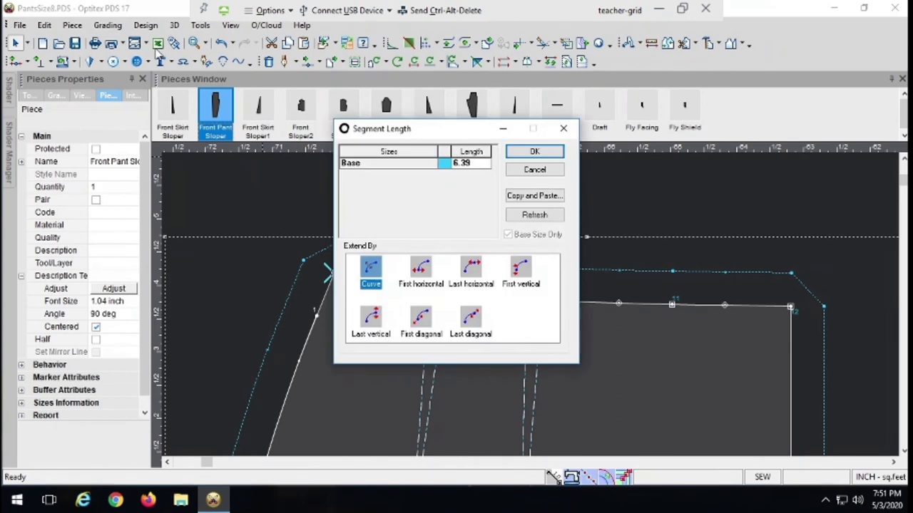
{"action": "left_click", "coordinate": [519, 154]}
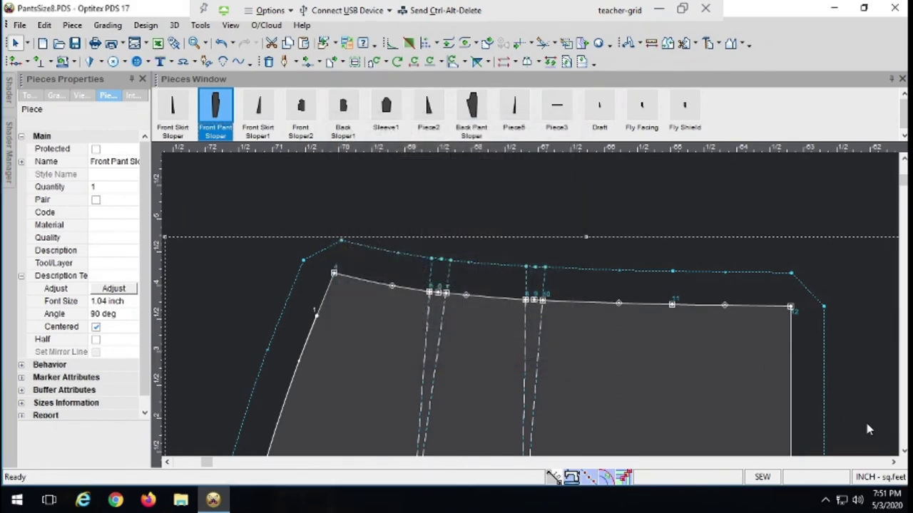
Recheck the Back Pant Sloper's waistline length between points 7 and 11 with Segment Length
{"action": "left_click", "coordinate": [894, 462]}
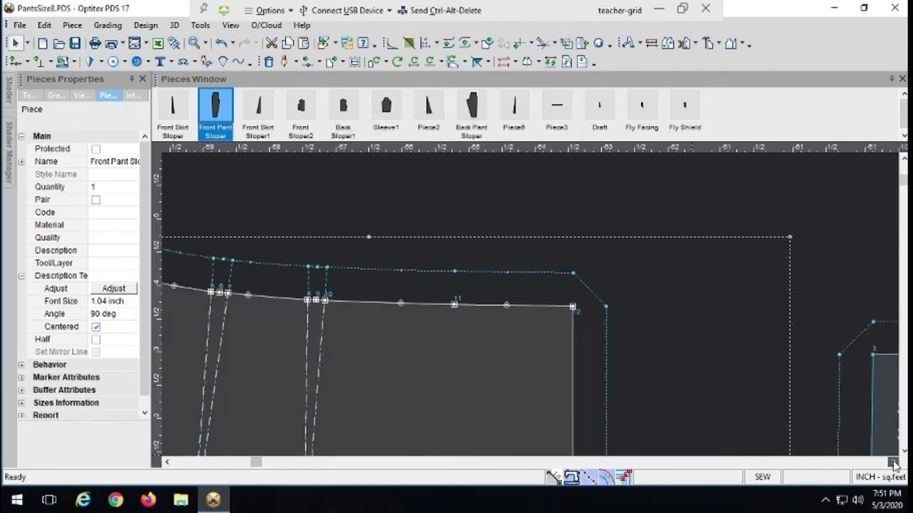
{"action": "left_click", "coordinate": [894, 462]}
{"action": "left_click", "coordinate": [894, 462]}
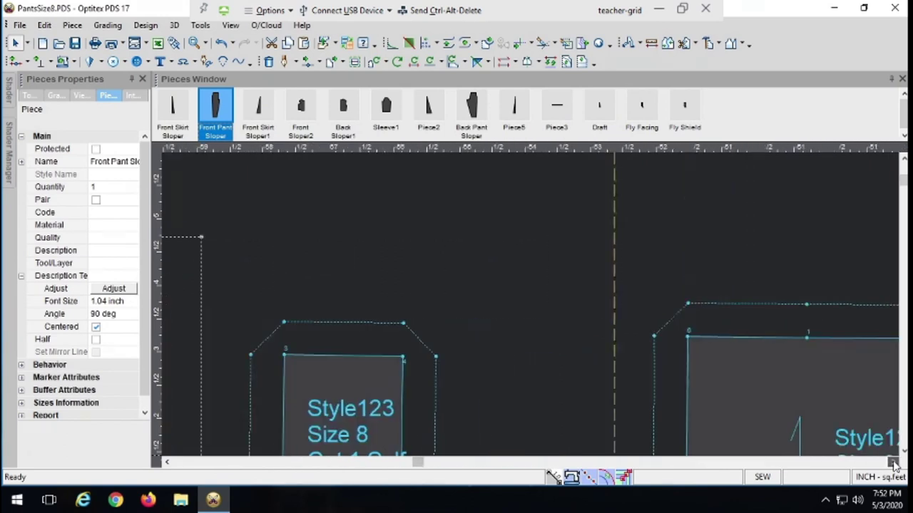
{"action": "left_click", "coordinate": [894, 462]}
{"action": "left_click", "coordinate": [894, 462]}
{"action": "left_click", "coordinate": [894, 462]}
{"action": "left_click", "coordinate": [895, 462]}
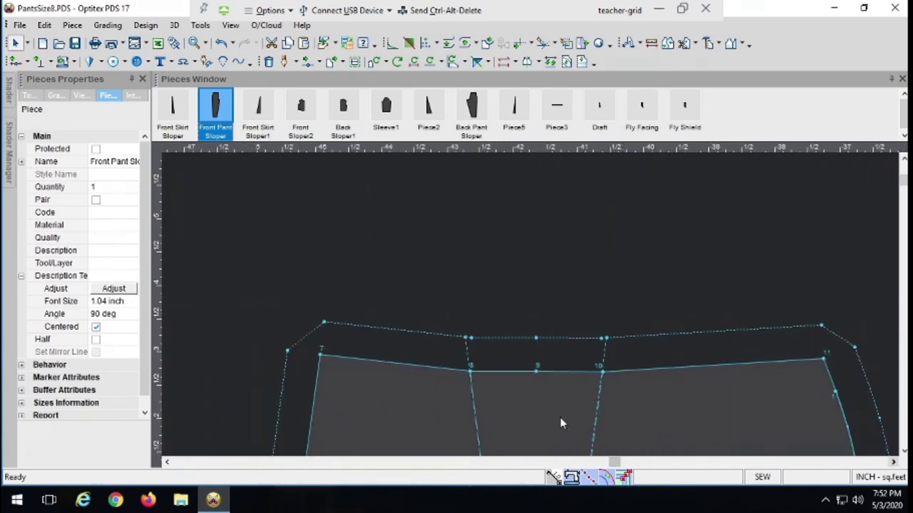
{"action": "left_click", "coordinate": [320, 360]}
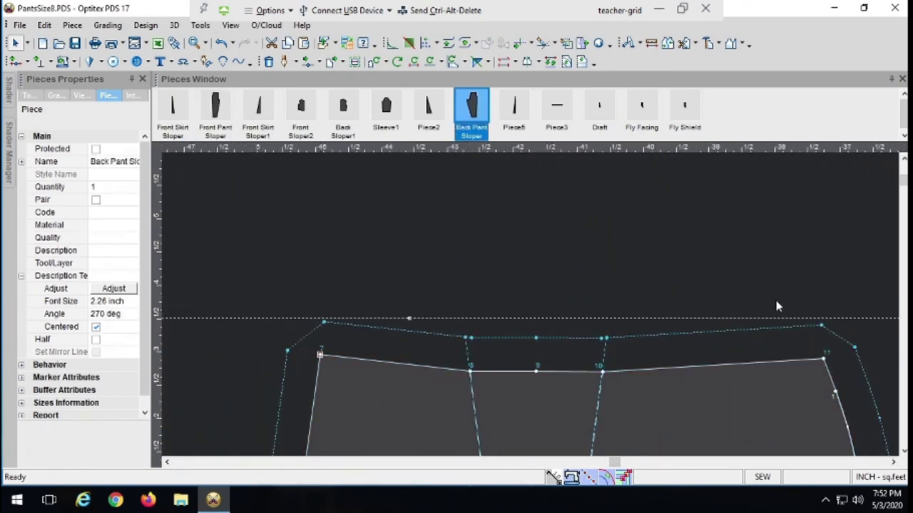
{"action": "left_click", "coordinate": [825, 364]}
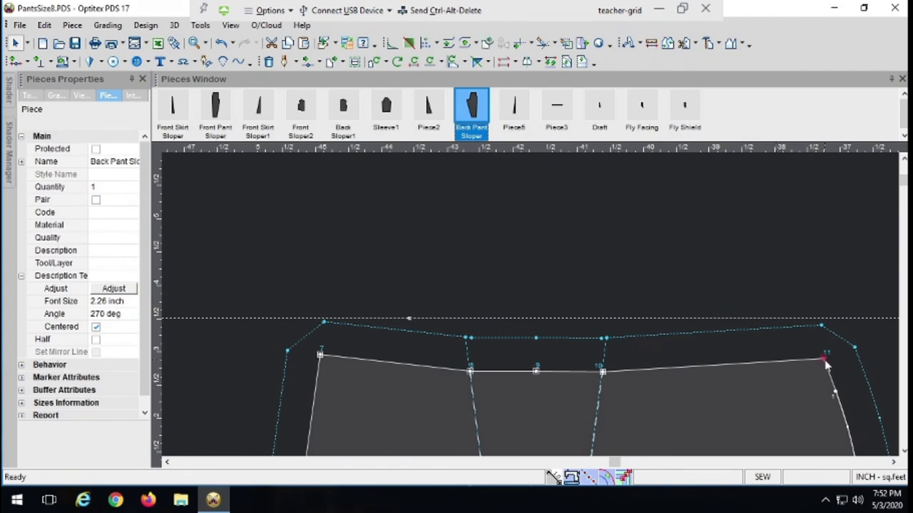
{"action": "left_click", "coordinate": [149, 27]}
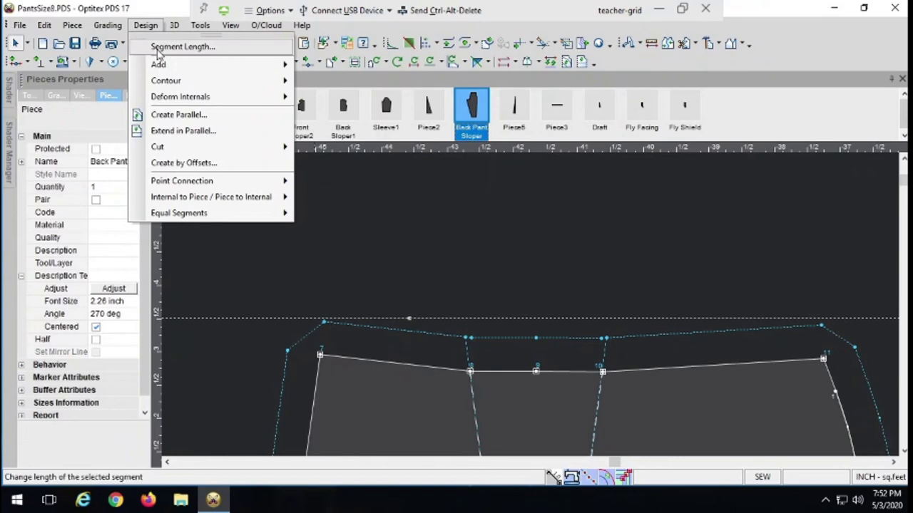
{"action": "left_click", "coordinate": [159, 45]}
{"action": "left_click", "coordinate": [527, 151]}
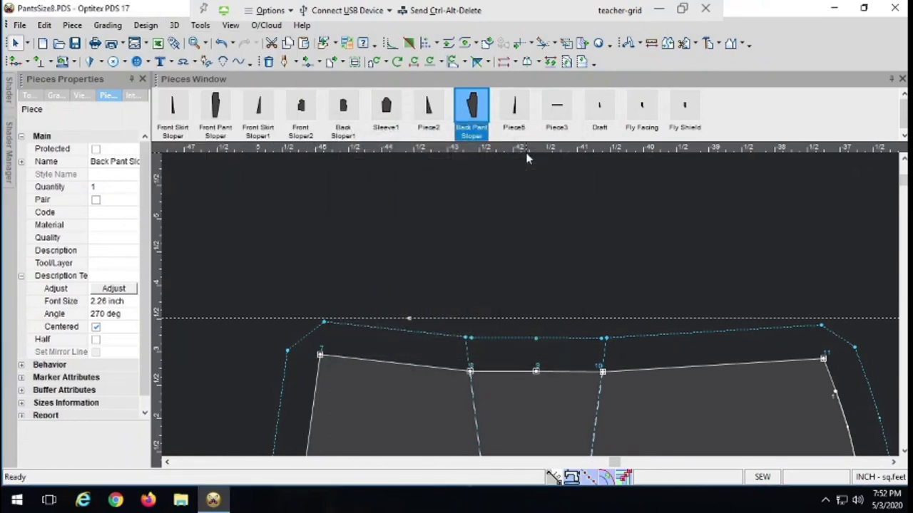
Move the Fly Shield out from between the pant pieces, placing it just above the Fly Facing
{"action": "left_click", "coordinate": [206, 44]}
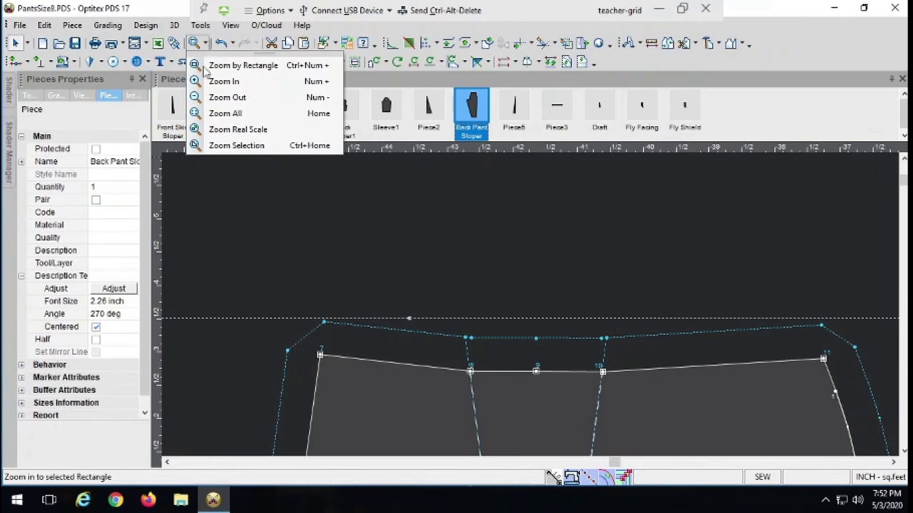
{"action": "left_click", "coordinate": [214, 98]}
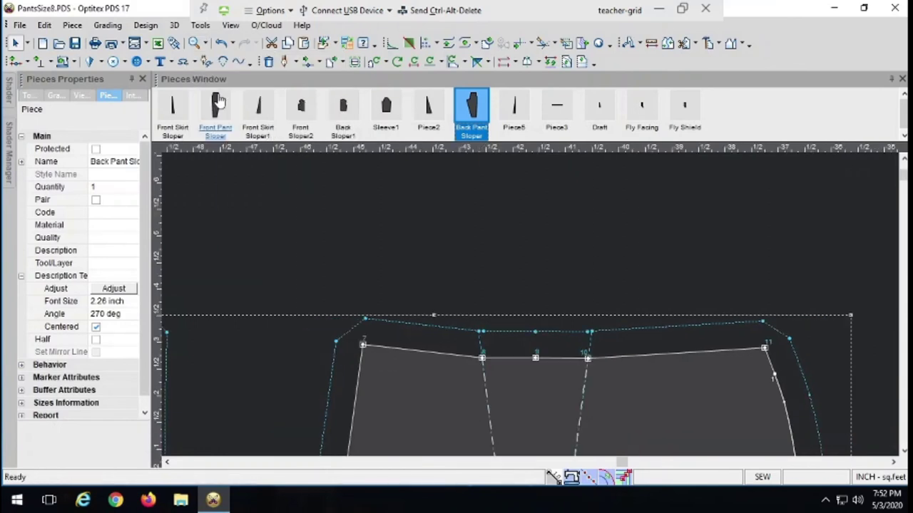
{"action": "left_click", "coordinate": [193, 42]}
{"action": "left_click", "coordinate": [194, 42]}
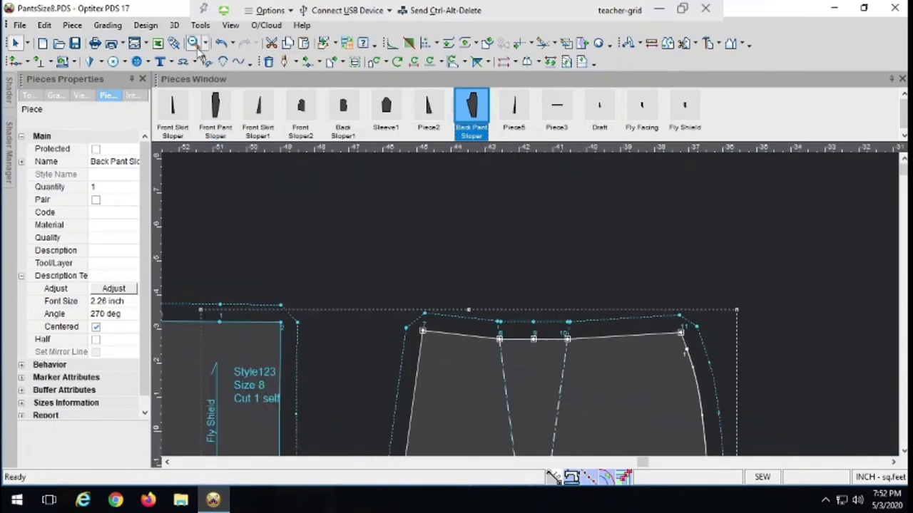
{"action": "left_click", "coordinate": [198, 51]}
{"action": "left_click", "coordinate": [198, 51]}
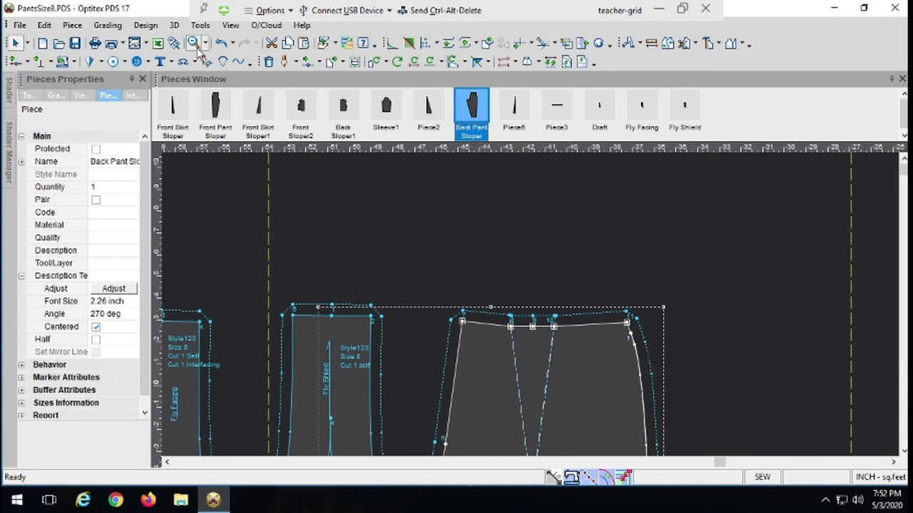
{"action": "left_click", "coordinate": [192, 44]}
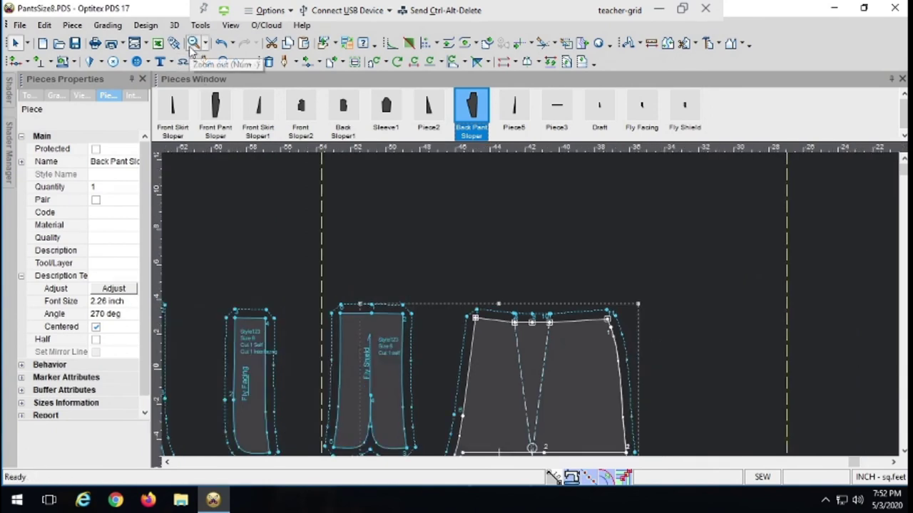
{"action": "left_click", "coordinate": [192, 44]}
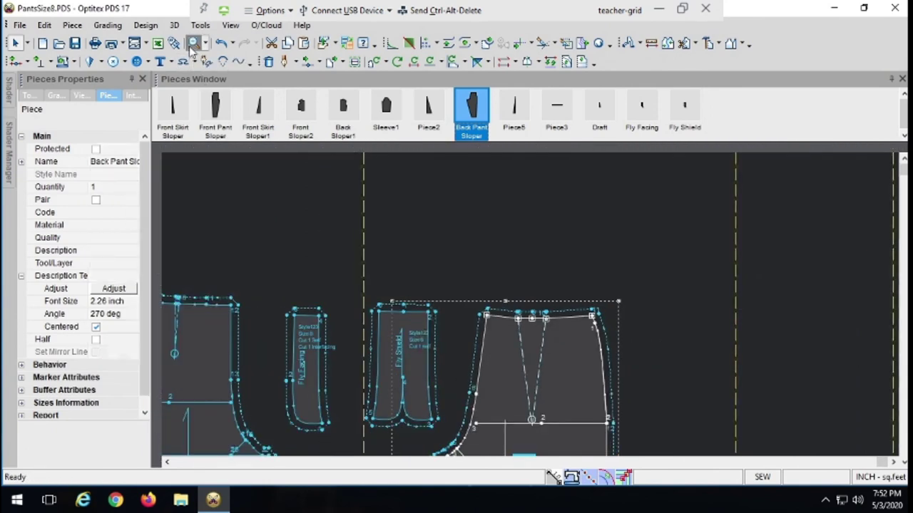
{"action": "left_click", "coordinate": [192, 44]}
{"action": "left_click", "coordinate": [15, 43]}
{"action": "left_click", "coordinate": [445, 328]}
{"action": "left_click_drag", "start_coordinate": [446, 328], "coordinate": [350, 231]}
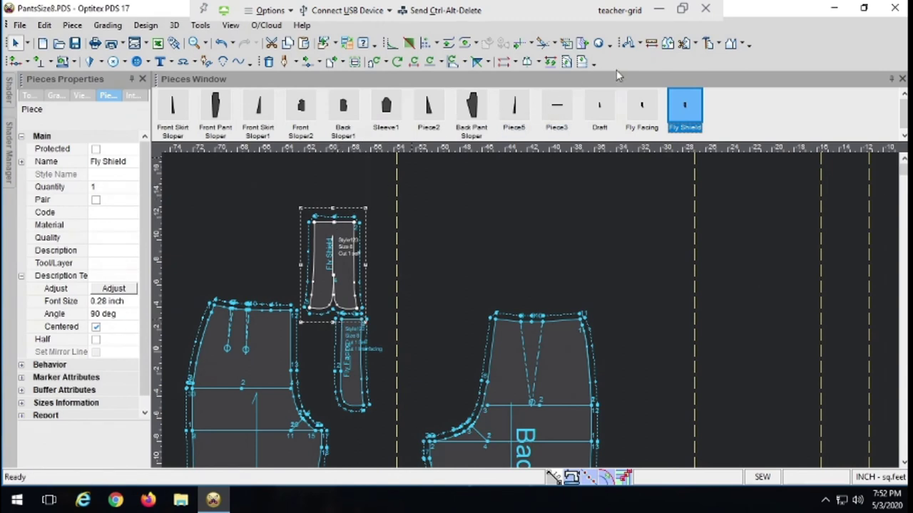
Measure the width of the Fly Facing's top edge between its two corners with the Measure tool
{"action": "left_click", "coordinate": [651, 42]}
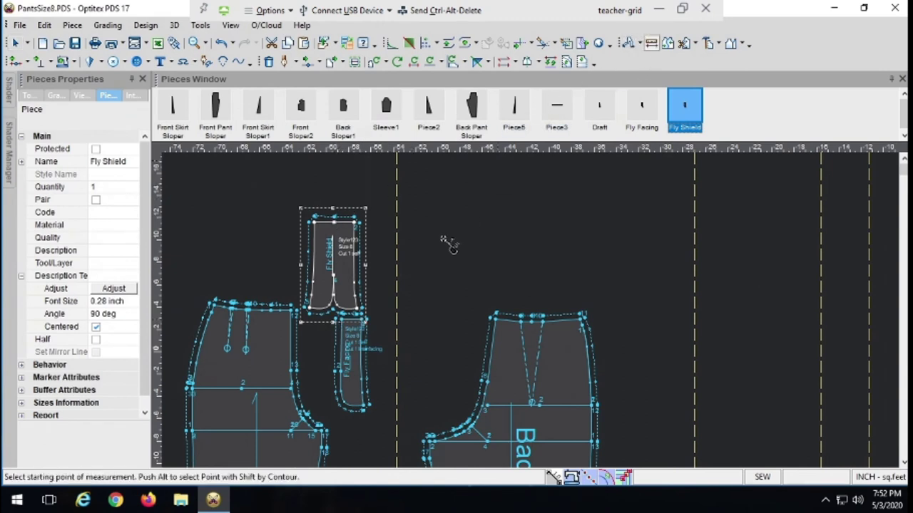
{"action": "left_click", "coordinate": [367, 324]}
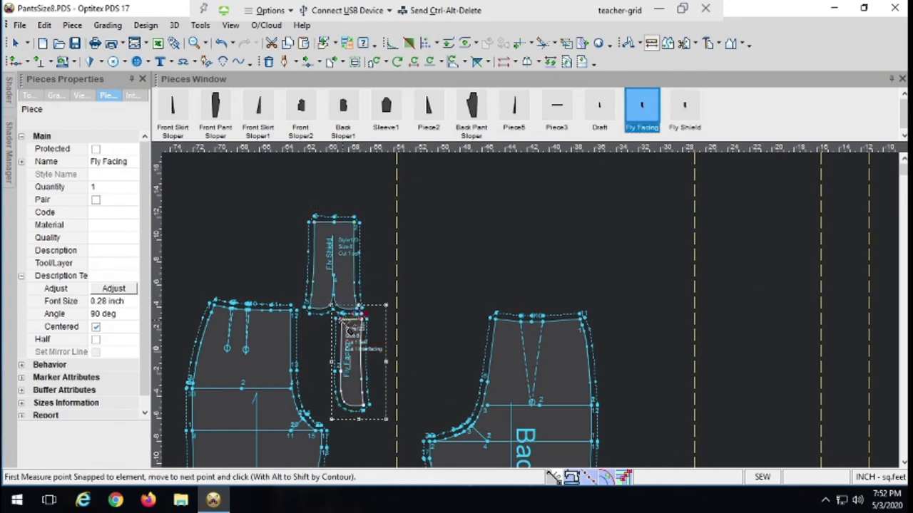
{"action": "left_click", "coordinate": [349, 330]}
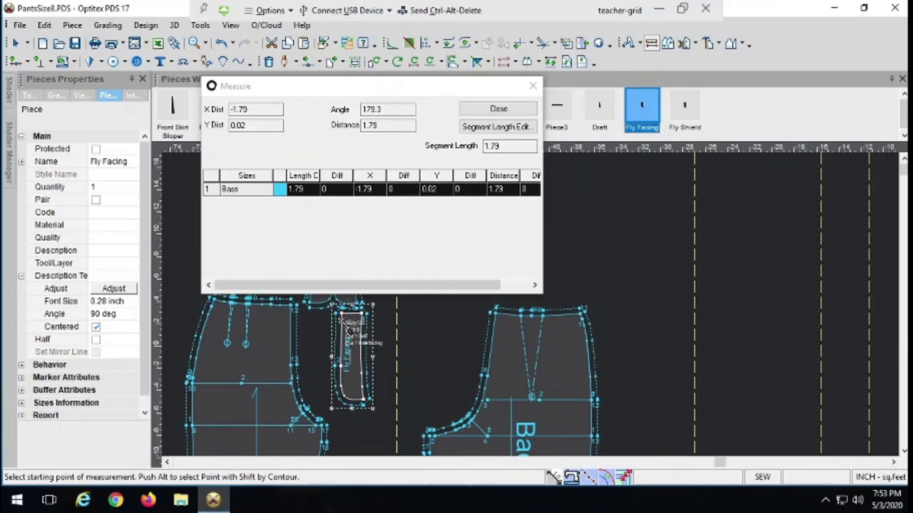
{"action": "left_click", "coordinate": [504, 111]}
{"action": "left_click", "coordinate": [504, 110]}
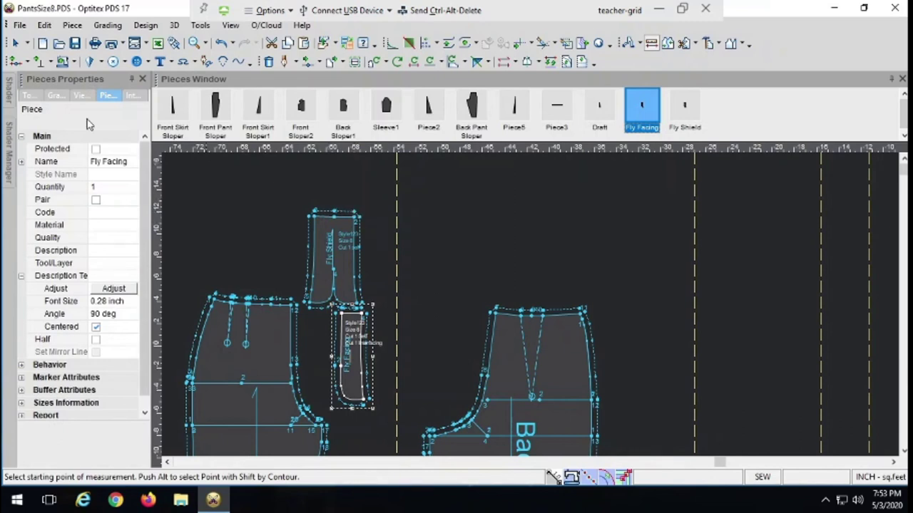
Create a new rectangular piece with a length of 25.75 and a width of 3 inches
{"action": "left_click", "coordinate": [77, 26]}
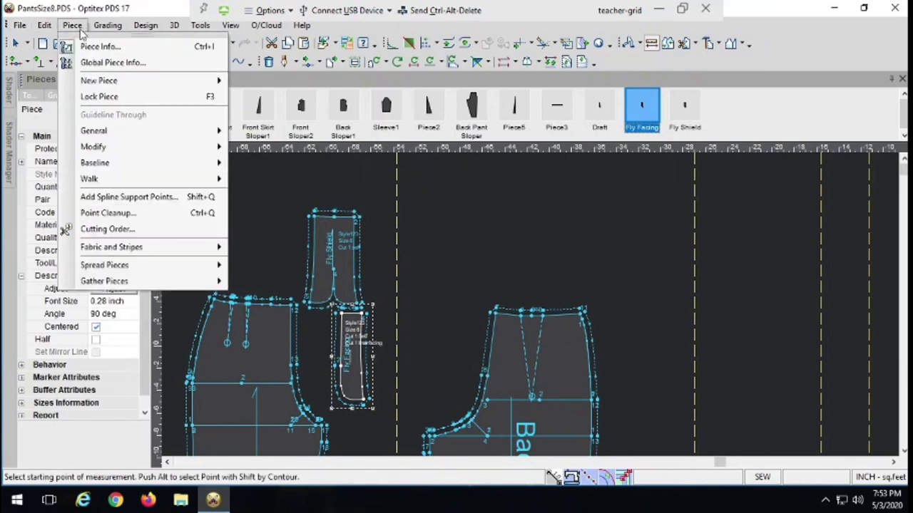
{"action": "mouse_move", "coordinate": [114, 80]}
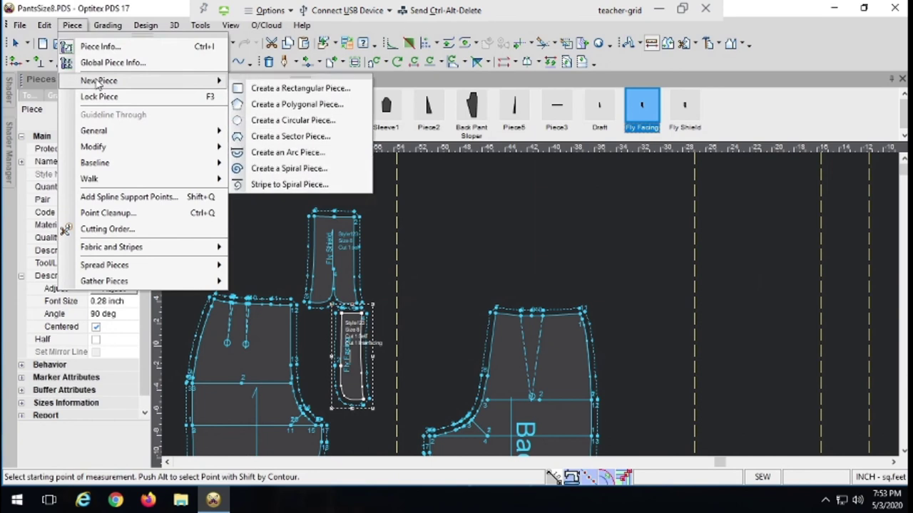
{"action": "left_click", "coordinate": [273, 88]}
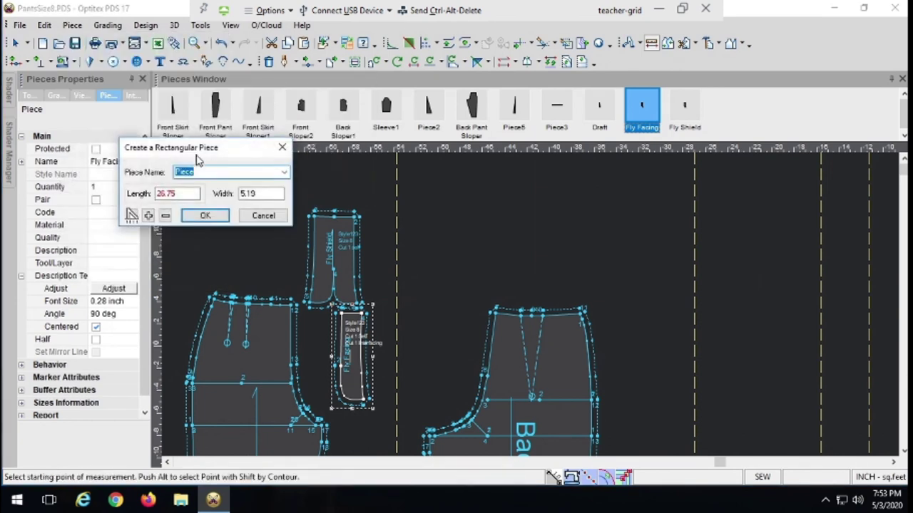
{"action": "key", "text": "Tab"}
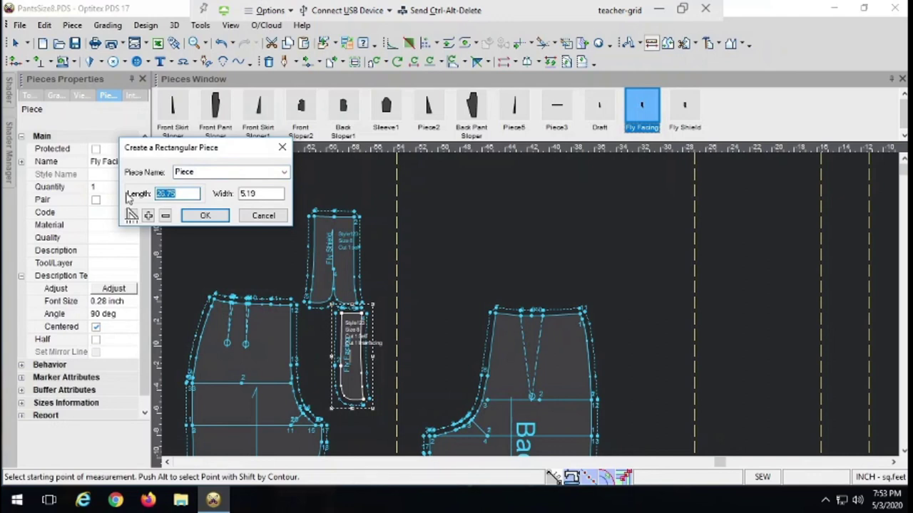
{"action": "type", "text": "25.75"}
{"action": "left_click", "coordinate": [263, 193]}
{"action": "left_click_drag", "start_coordinate": [263, 193], "coordinate": [223, 197]}
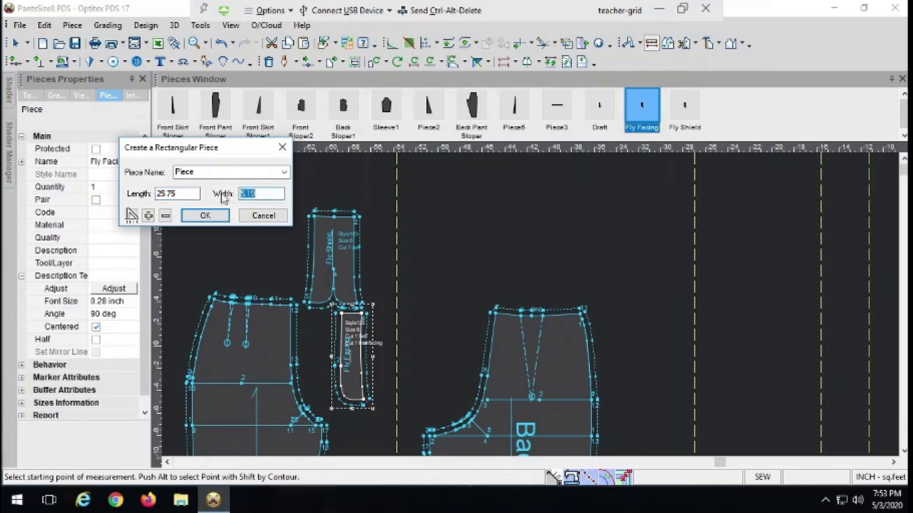
{"action": "type", "text": "3"}
{"action": "left_click", "coordinate": [214, 217]}
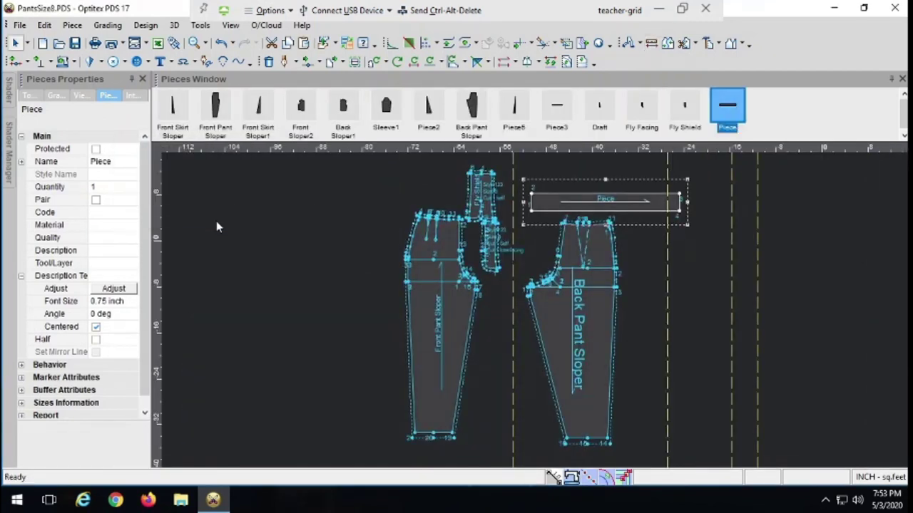
Rename the new rectangular piece as Waistband
{"action": "left_click", "coordinate": [102, 163]}
{"action": "type", "text": "Wa"}
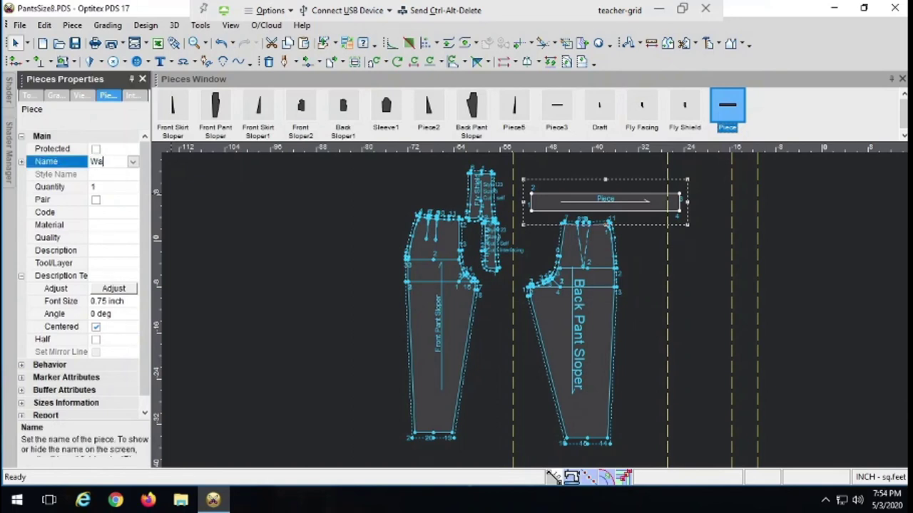
{"action": "type", "text": "istband"}
{"action": "key", "text": "Return"}
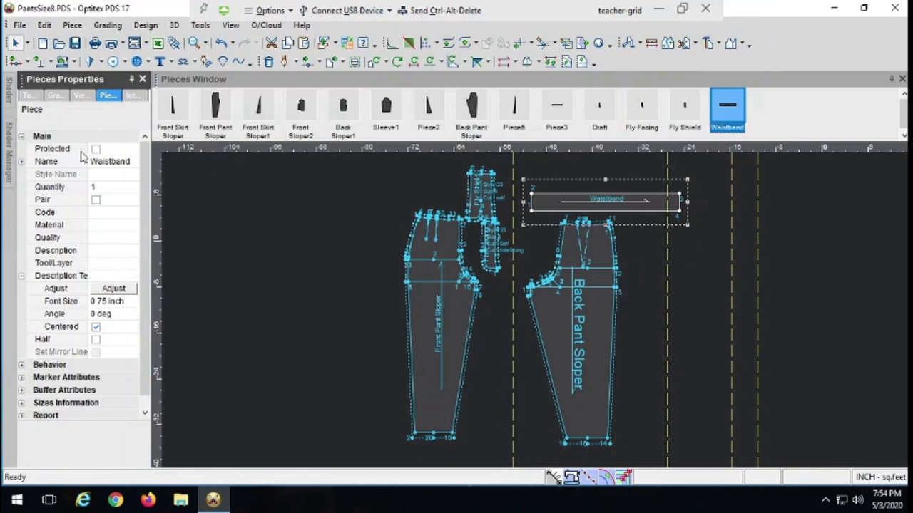
Add a 0.5 inch seam allowance around all edges of the Waistband
{"action": "left_click", "coordinate": [63, 61]}
{"action": "left_click", "coordinate": [532, 194]}
{"action": "left_click", "coordinate": [532, 194]}
{"action": "left_click_drag", "start_coordinate": [531, 194], "coordinate": [532, 200]}
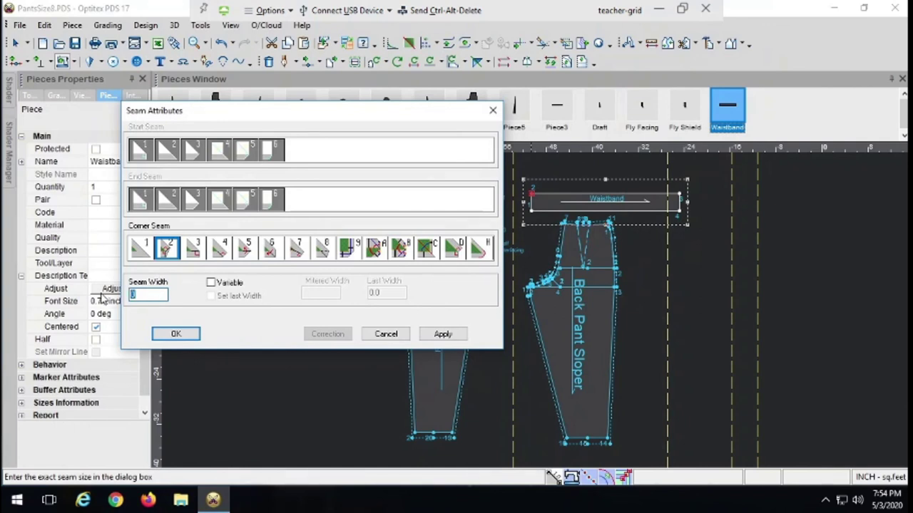
{"action": "type", "text": ".5"}
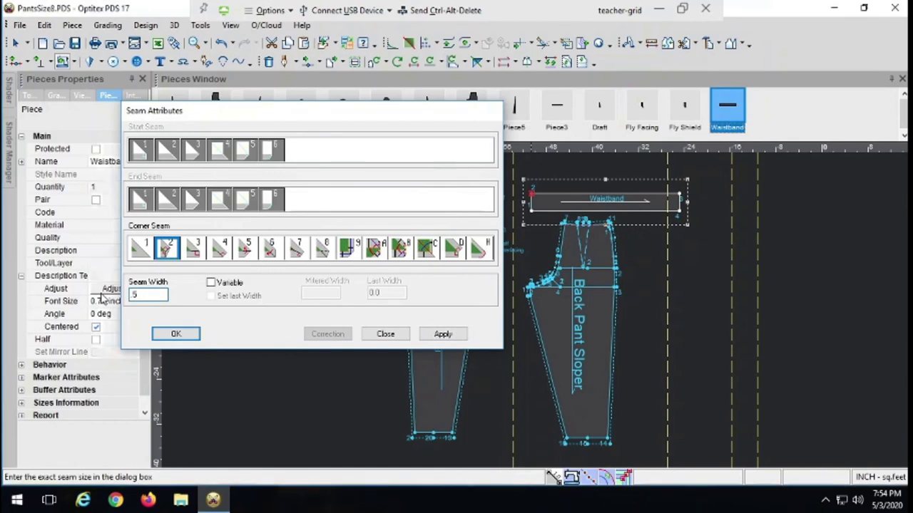
{"action": "key", "text": "Return"}
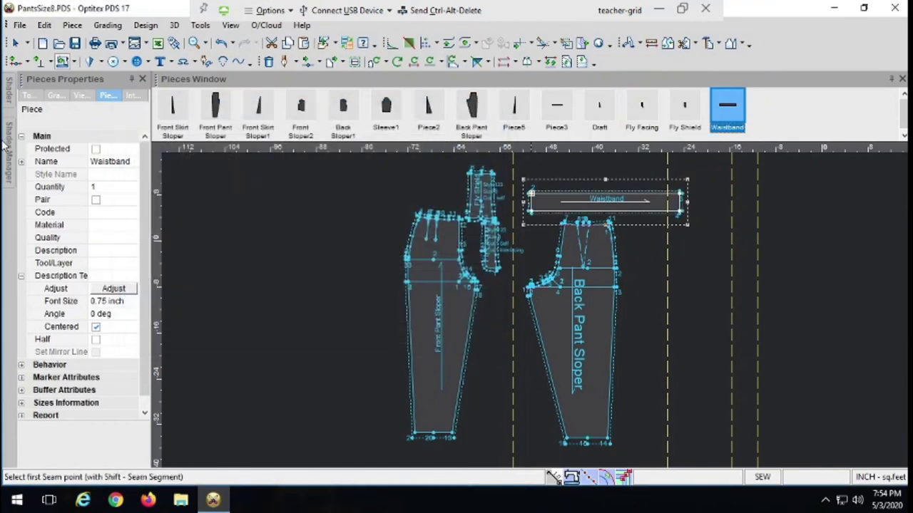
Add a text label at the Waistband's left end with the lines "Style123", "Size 8", "Cut 1 self" and "Cut 1 interfacing"
{"action": "left_click", "coordinate": [160, 62]}
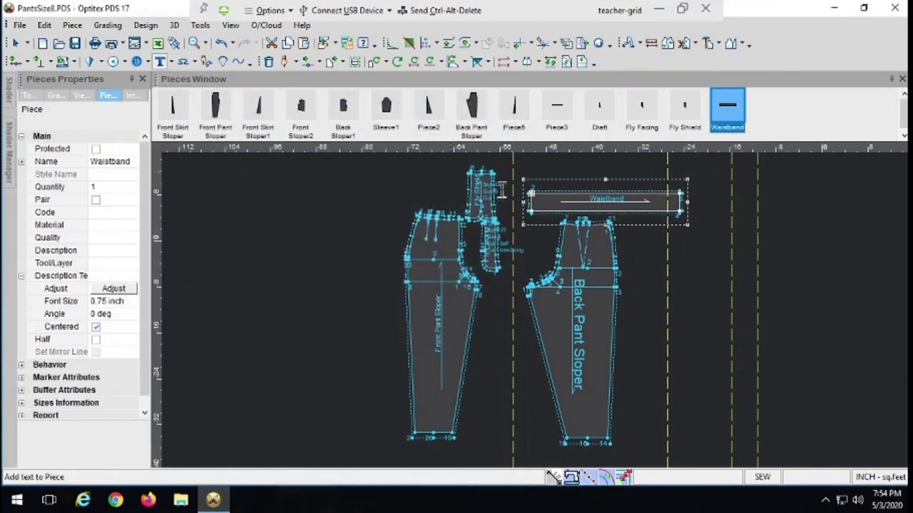
{"action": "left_click", "coordinate": [534, 201]}
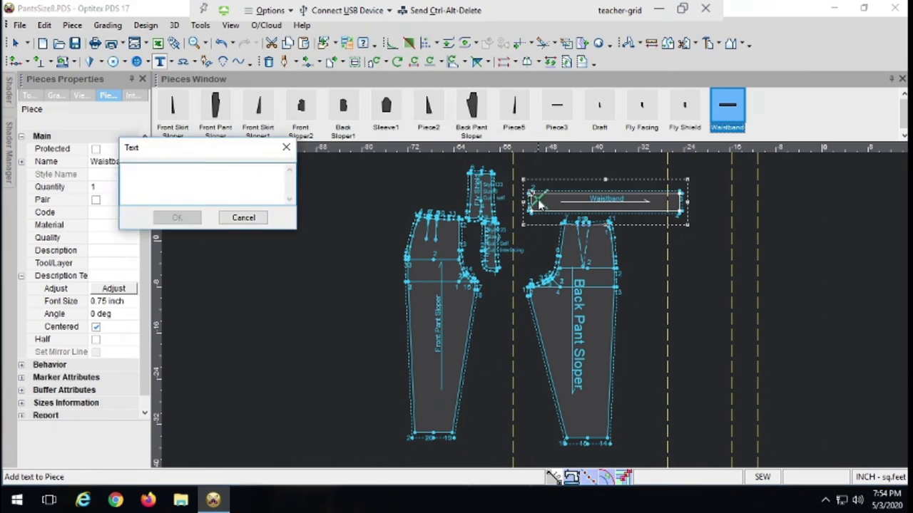
{"action": "type", "text": "Style123"}
{"action": "key", "text": "Return"}
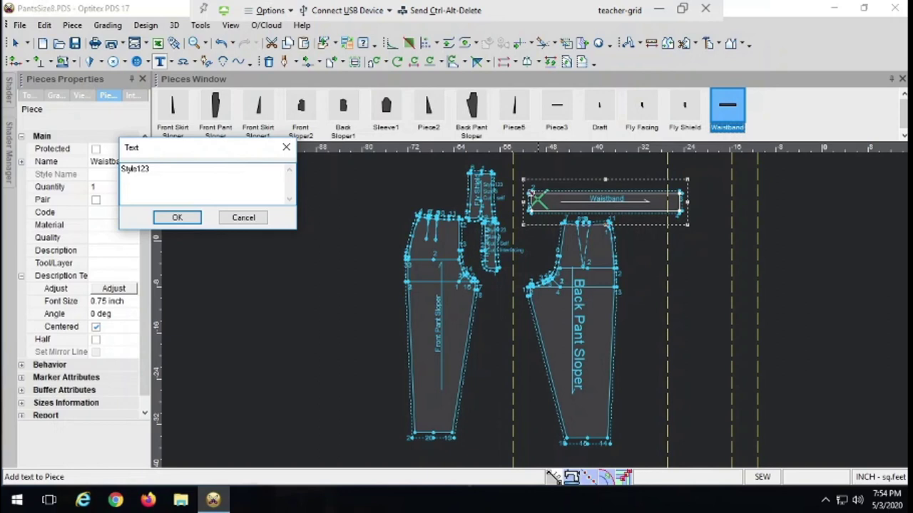
{"action": "type", "text": "Size 8"}
{"action": "key", "text": "Return"}
{"action": "type", "text": "Cut 1 self"}
{"action": "key", "text": "Return"}
{"action": "type", "text": "Cut 1 interfacing"}
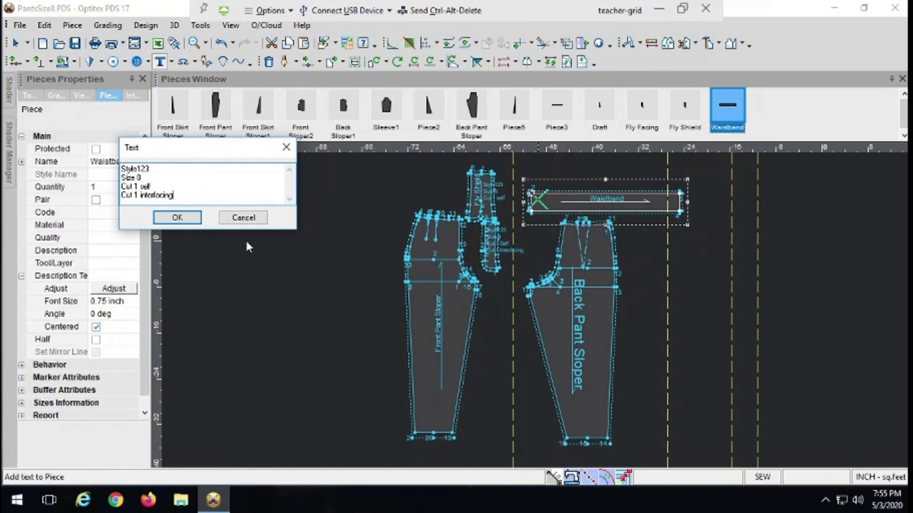
{"action": "left_click", "coordinate": [177, 217]}
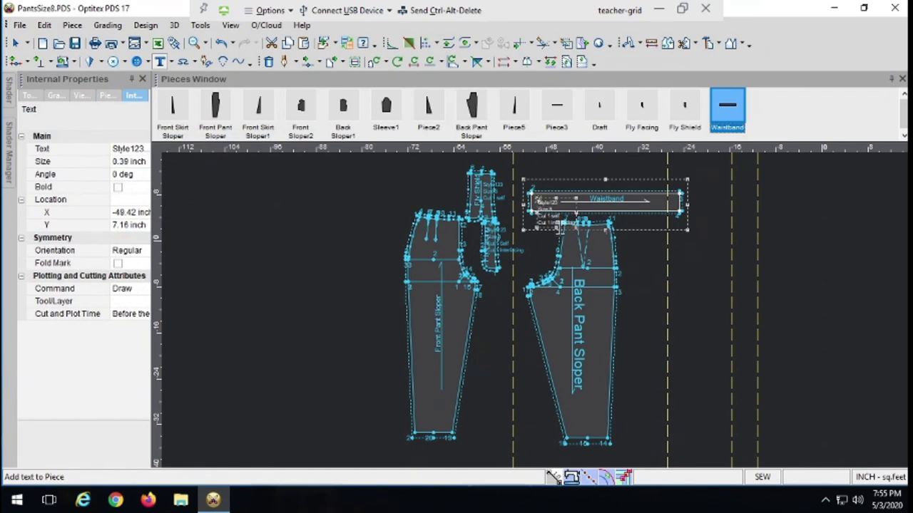
Move the Waistband clear of the pant pieces, to the right of the Back Pant Sloper, and save the pattern file
{"action": "left_click", "coordinate": [18, 43]}
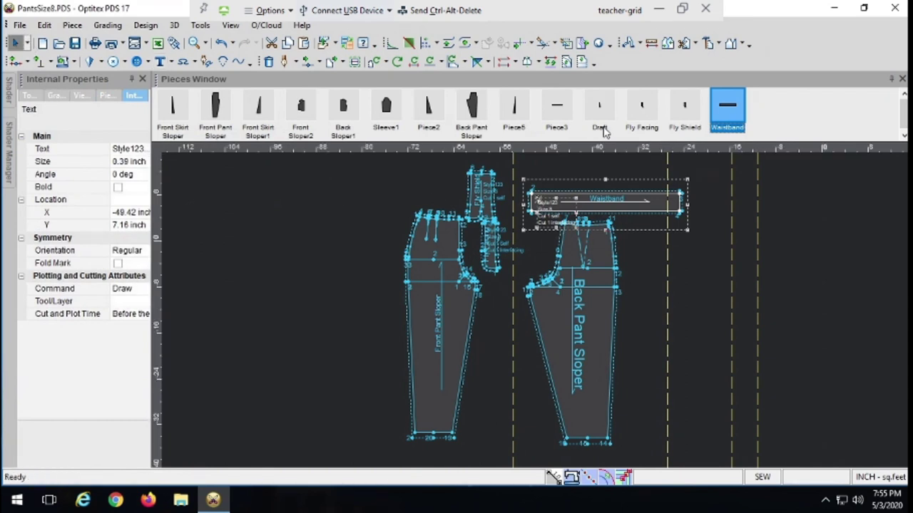
{"action": "left_click_drag", "start_coordinate": [669, 206], "coordinate": [800, 231]}
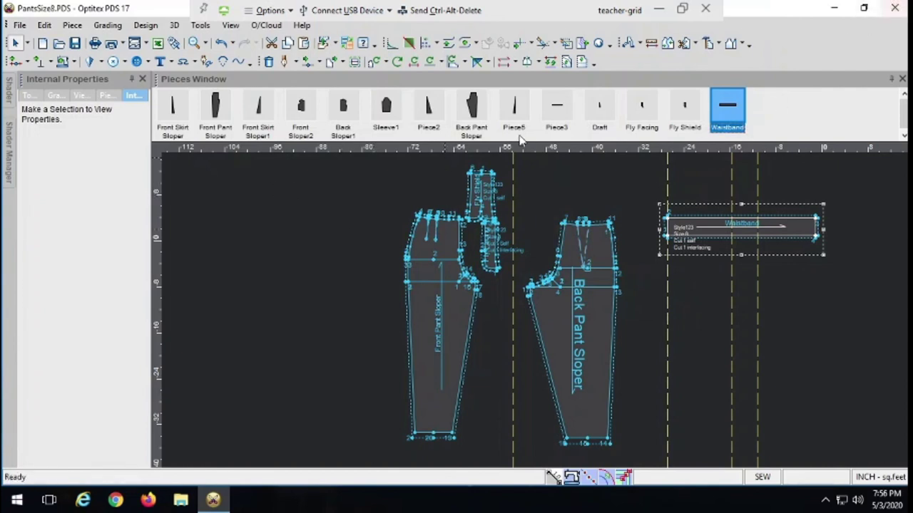
{"action": "left_click", "coordinate": [20, 25]}
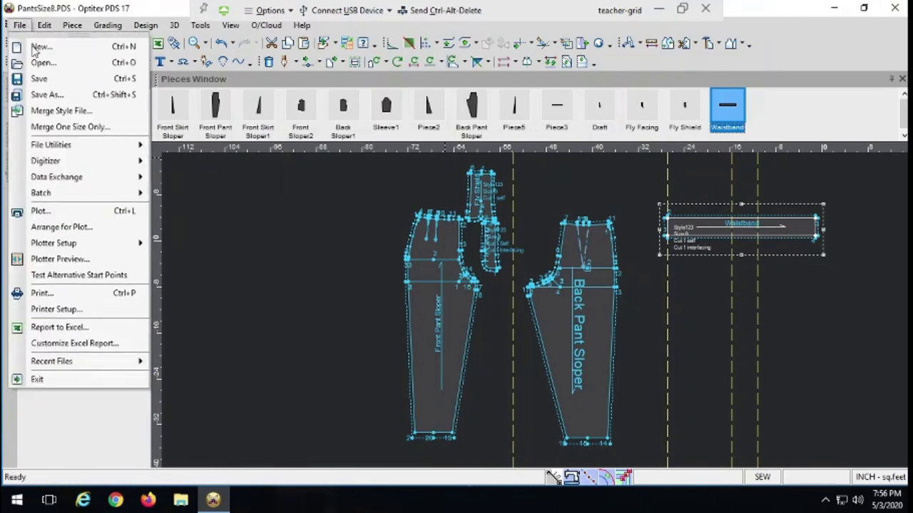
{"action": "left_click", "coordinate": [39, 80]}
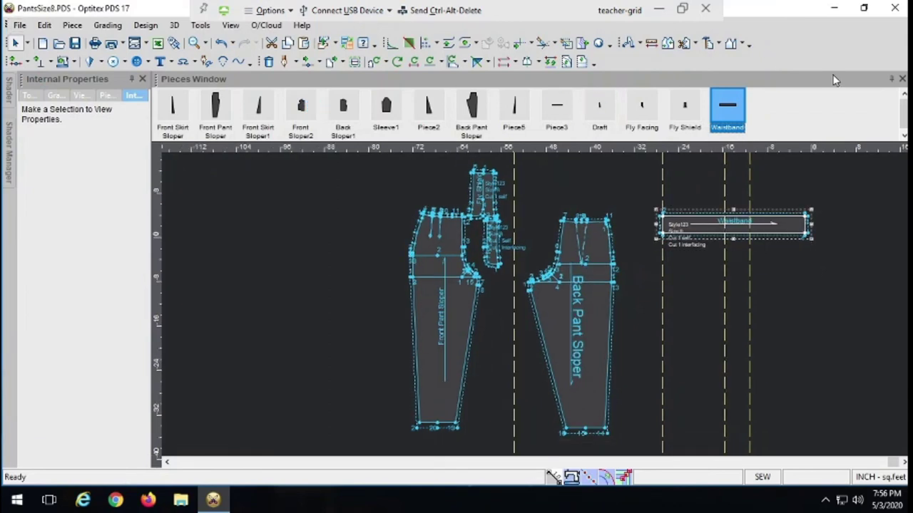
Close the pattern design program and disconnect from the remote desktop
{"action": "left_click", "coordinate": [899, 11]}
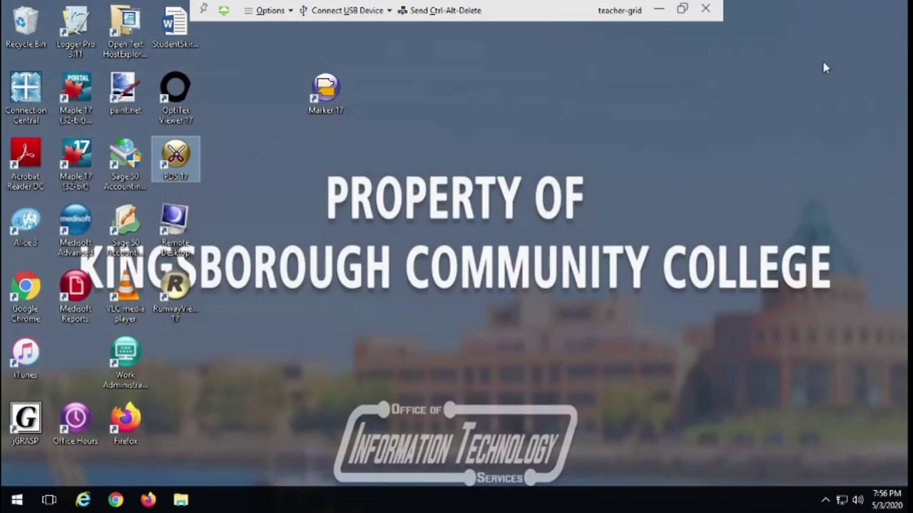
{"action": "left_click", "coordinate": [270, 11]}
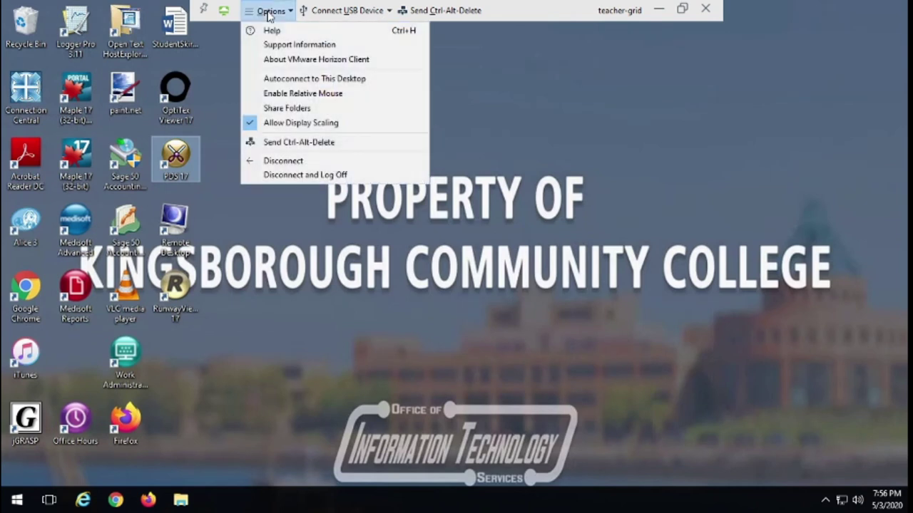
{"action": "left_click", "coordinate": [278, 161]}
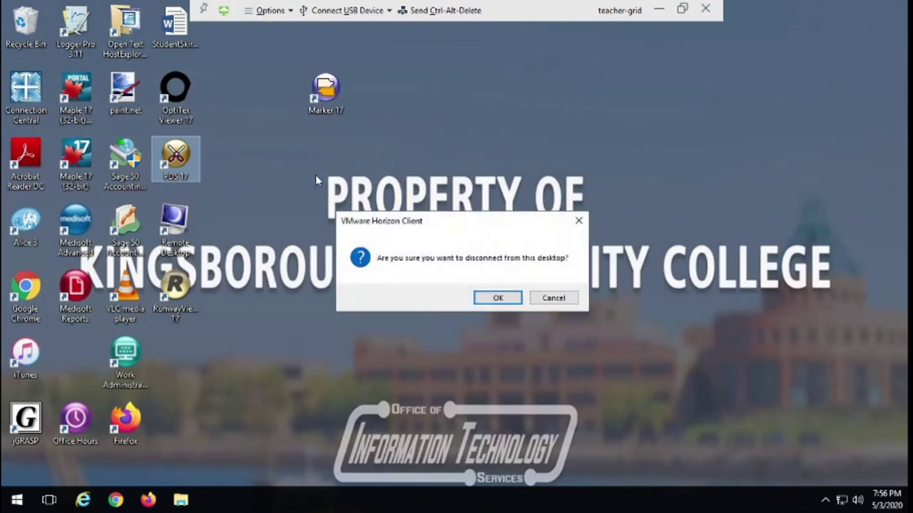